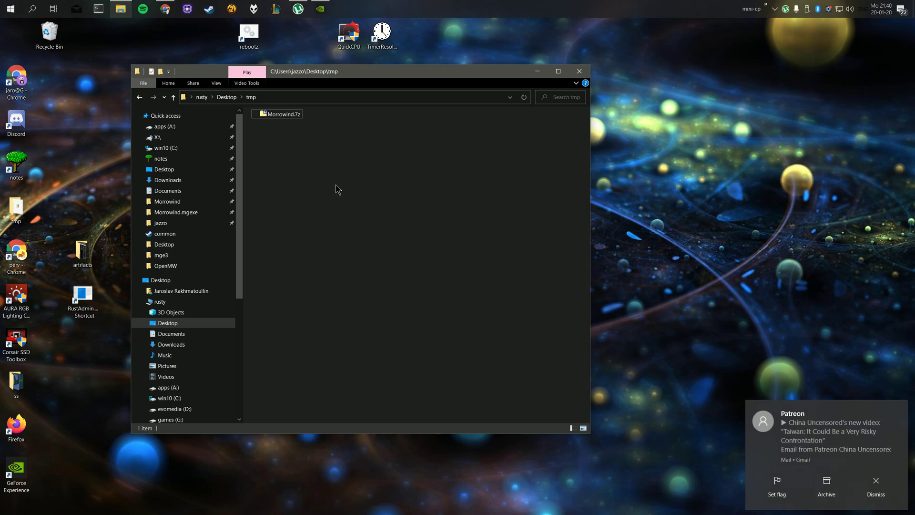
# - Launch The Elder Scrolls III: Morrowind from the Steam library, exit it from the main menu, and close the Steam window
pyautogui.click(210, 8)
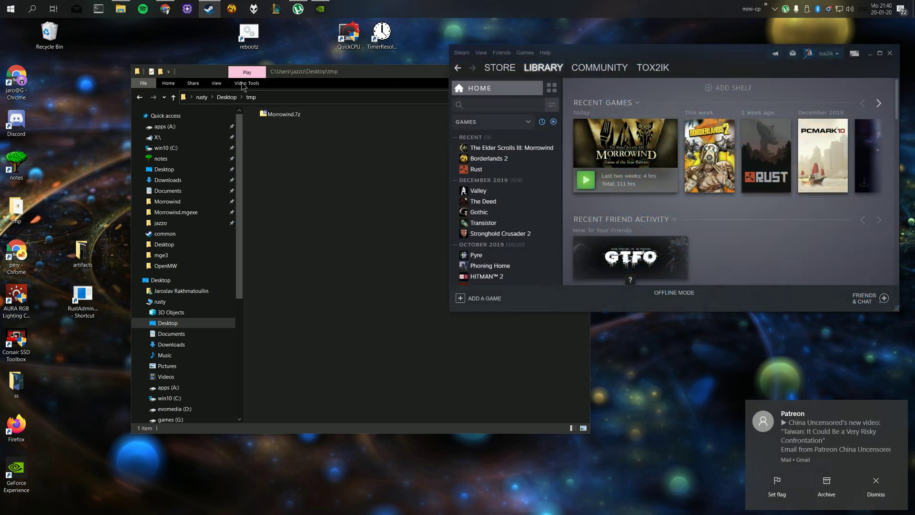
pyautogui.click(586, 180)
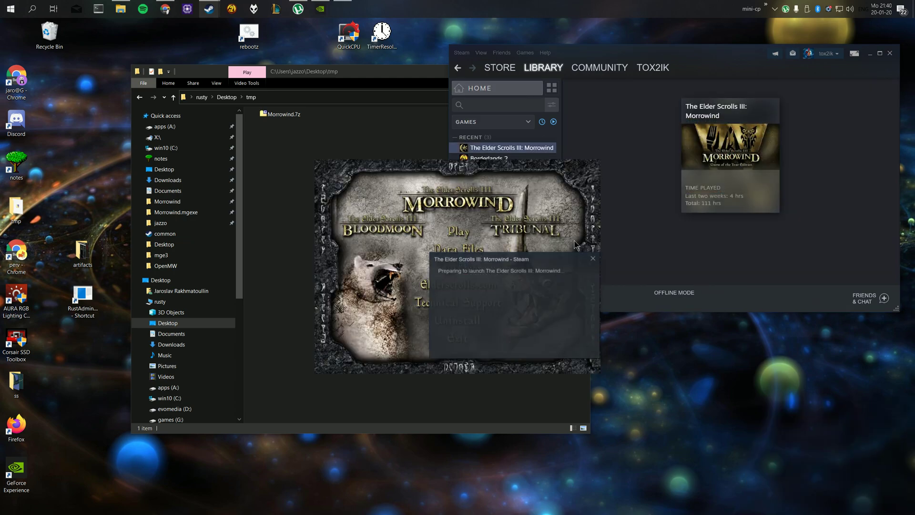
pyautogui.click(458, 232)
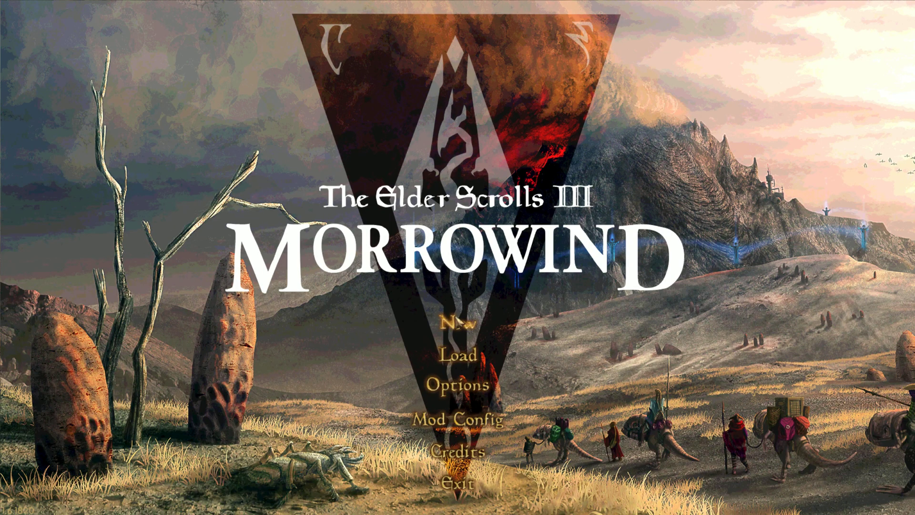
pyautogui.click(455, 486)
pyautogui.click(439, 268)
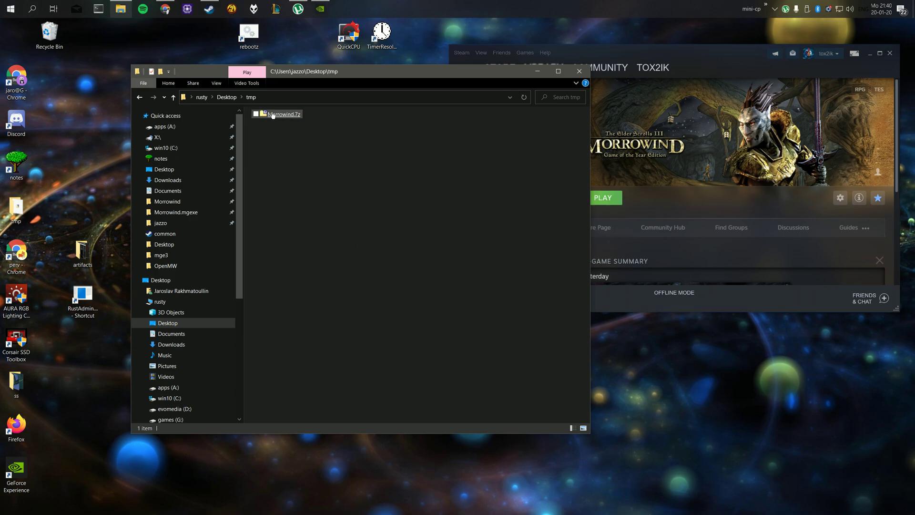
pyautogui.click(870, 54)
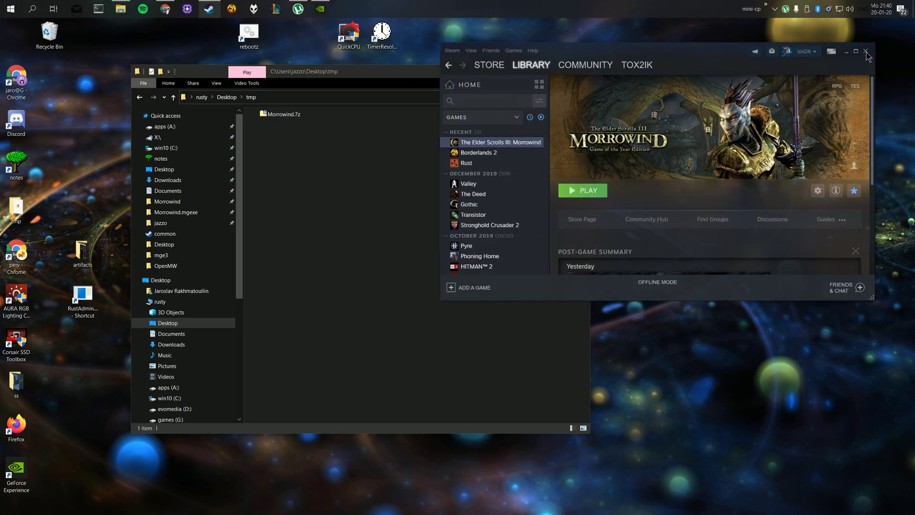
# - Extract the Morrowind.7z archive into the current tmp folder with 7-Zip
pyautogui.rightClick(296, 115)
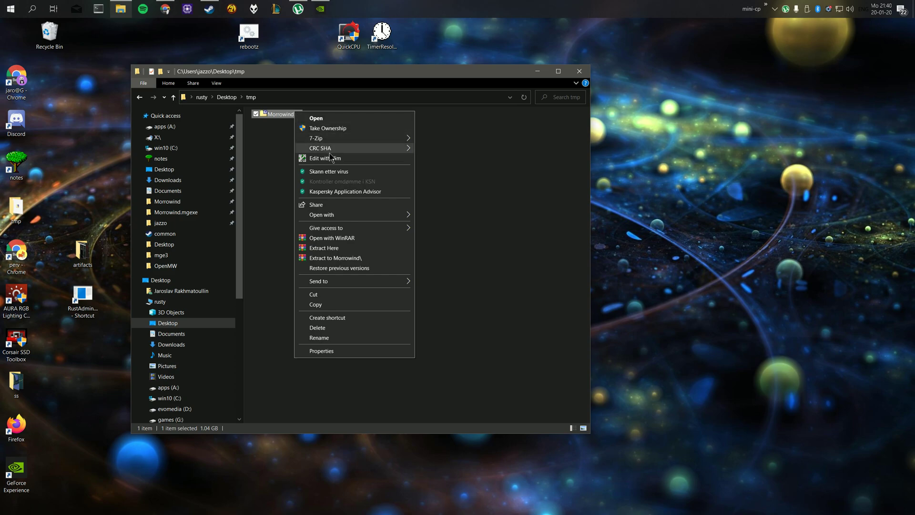
pyautogui.moveTo(390, 141)
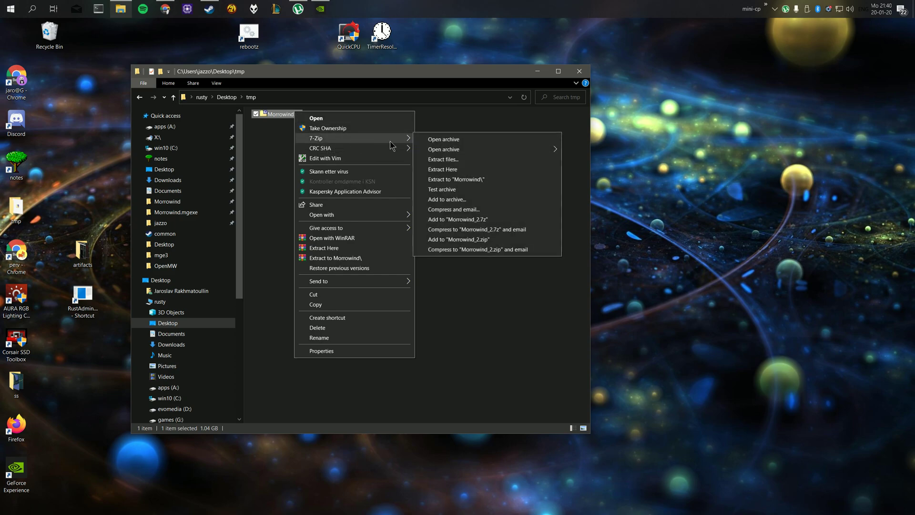
pyautogui.click(454, 170)
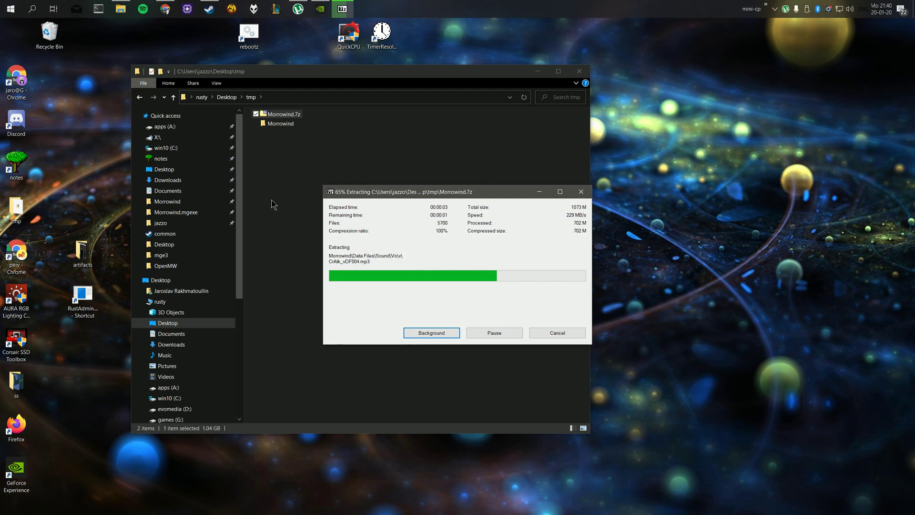
# - Open the extracted Morrowind folder and examine its contents, including the Data Files subfolder
pyautogui.click(279, 124)
pyautogui.doubleClick(279, 124)
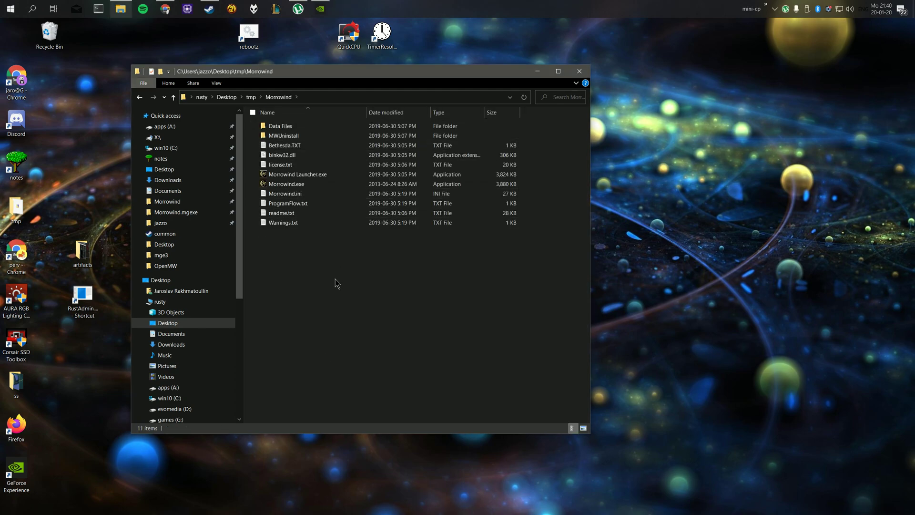
pyautogui.moveTo(380, 293); pyautogui.dragTo(265, 125)
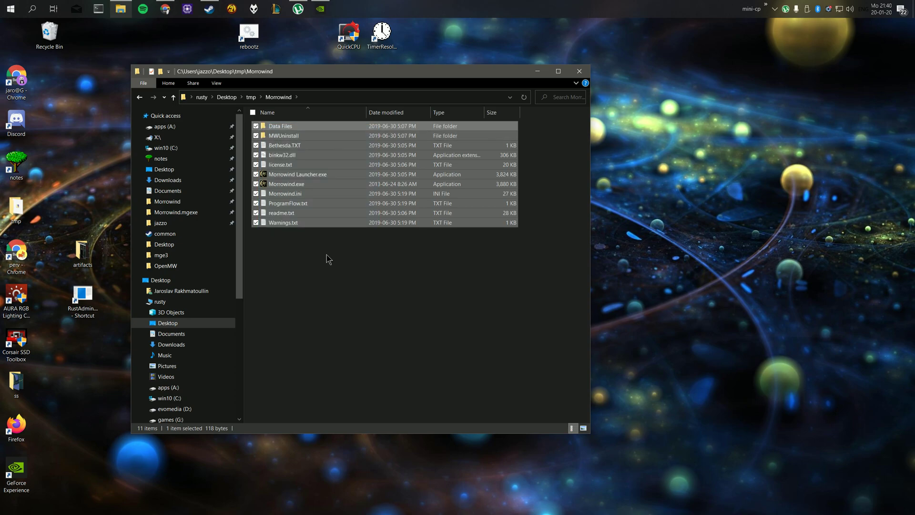
pyautogui.click(342, 278)
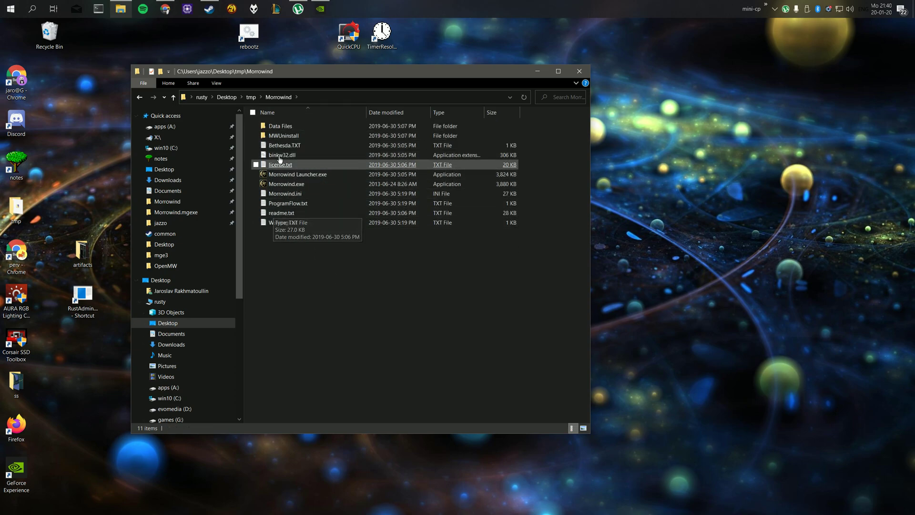
pyautogui.doubleClick(280, 126)
pyautogui.hotkey('alt', 'Left')
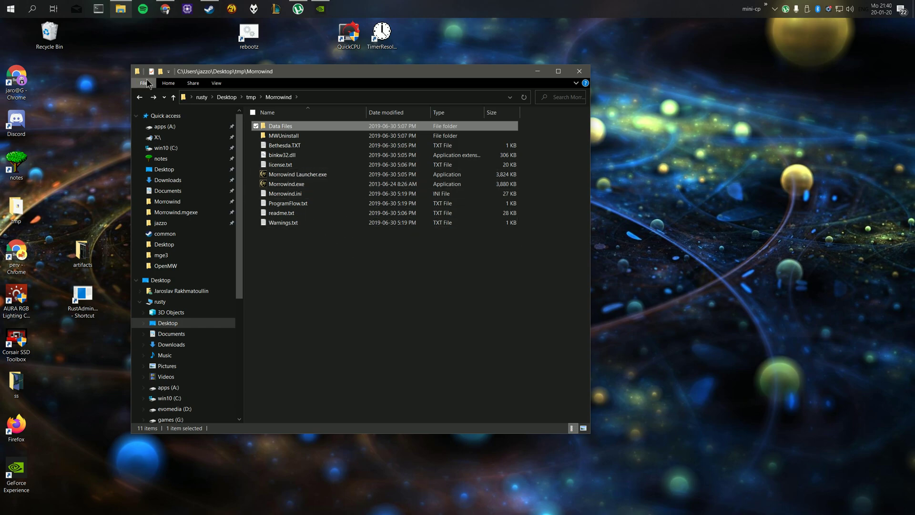
# - Switch to Chrome, search the web for "morrowind mge xe" and open the MGE XE page on Morrowind Nexus
pyautogui.click(165, 8)
pyautogui.click(328, 47)
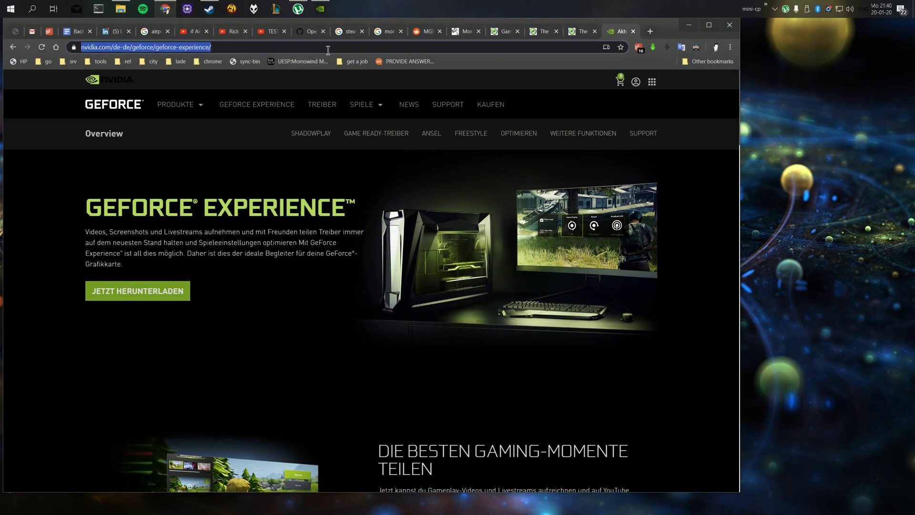
pyautogui.write('morro')
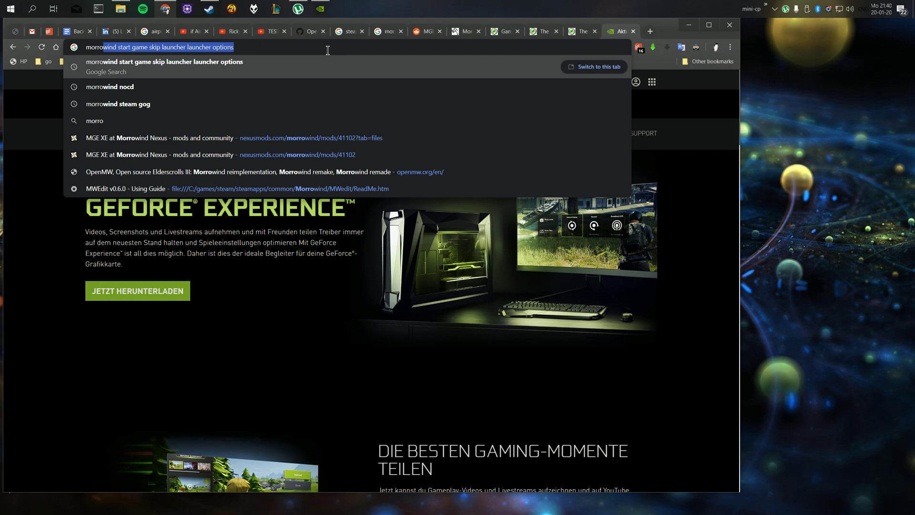
pyautogui.write('wind mge xe')
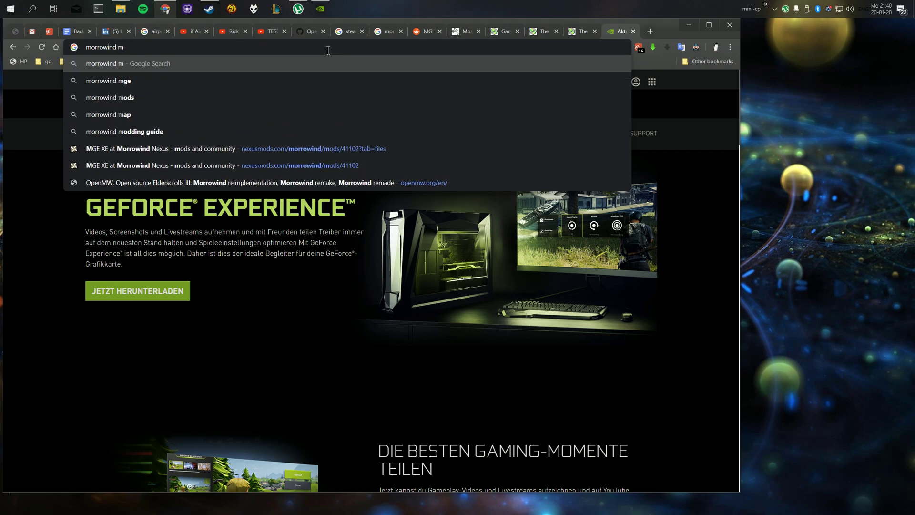
pyautogui.press('Return')
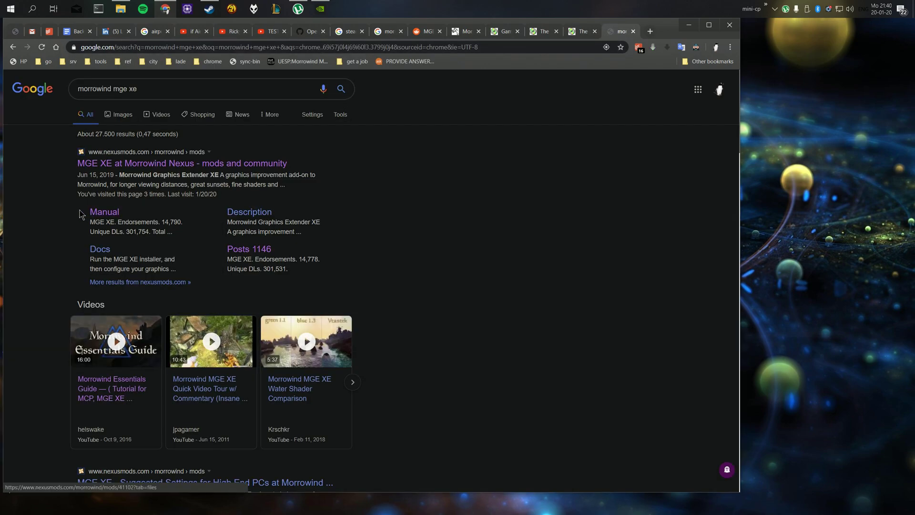
pyautogui.click(164, 165)
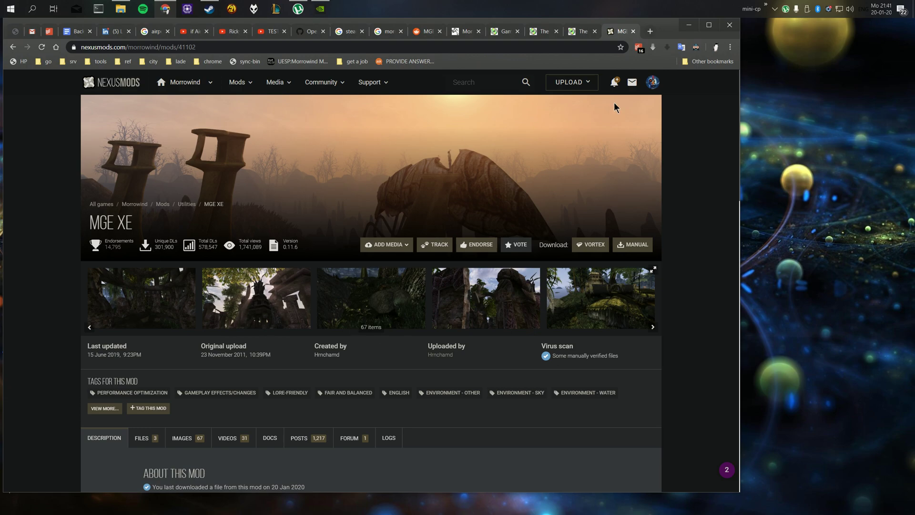
# - Examine the MGE XE mod page, including its description and requirements
pyautogui.scroll(-5, 530, 265)
pyautogui.scroll(4, 530, 265)
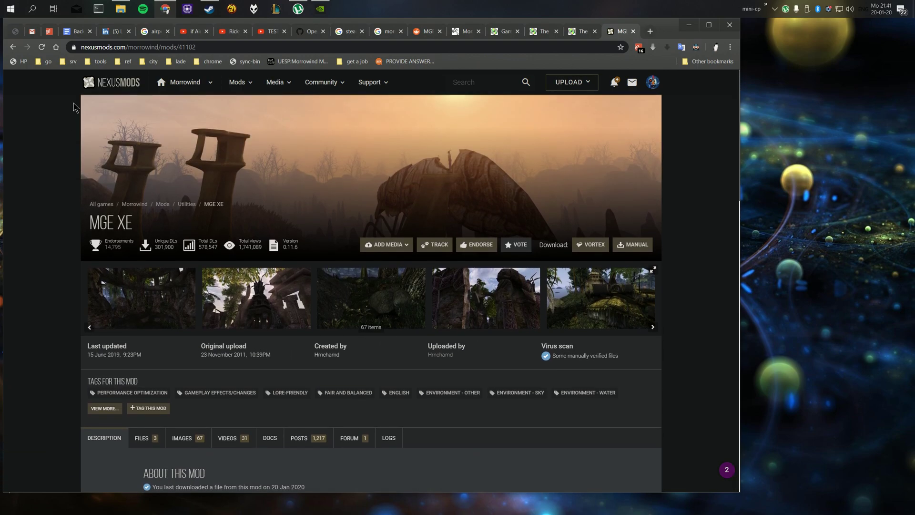
pyautogui.scroll(-1, 78, 310)
pyautogui.scroll(-3, 61, 347)
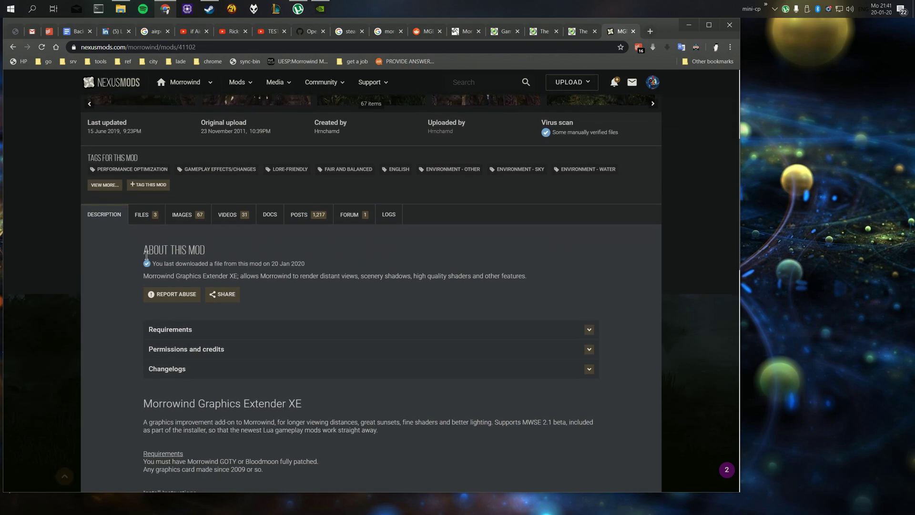
pyautogui.scroll(5, 126, 300)
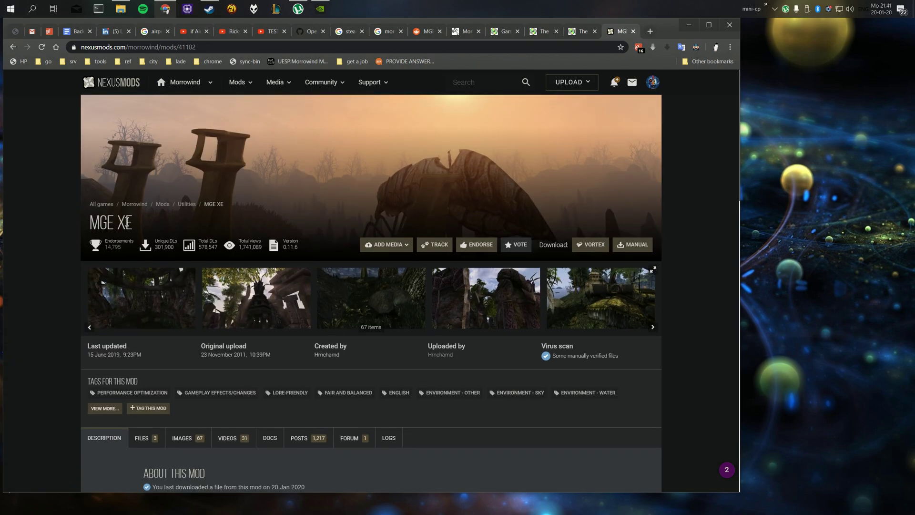
pyautogui.scroll(-1, 127, 222)
pyautogui.scroll(1, 127, 222)
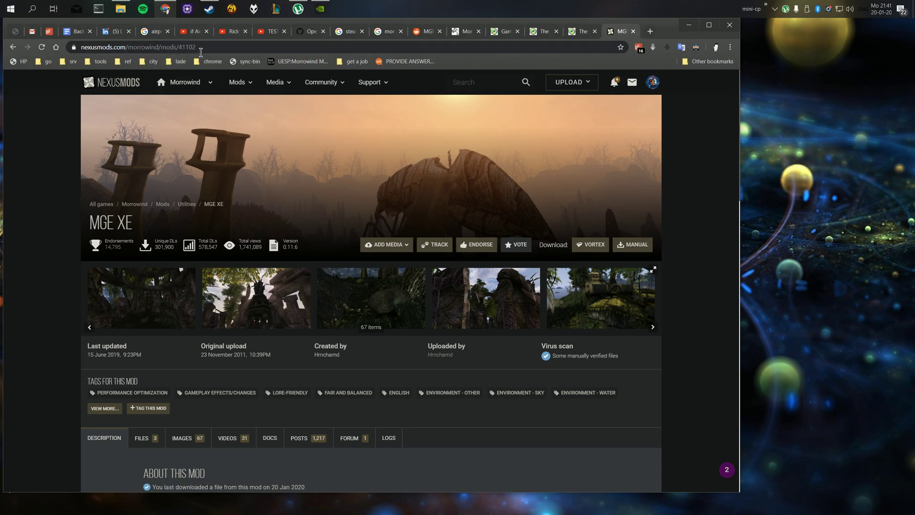
# - Download the MGE XE Installer from the mod's main files using the free slow download
pyautogui.scroll(-3, 139, 320)
pyautogui.click(141, 302)
pyautogui.scroll(-1, 152, 328)
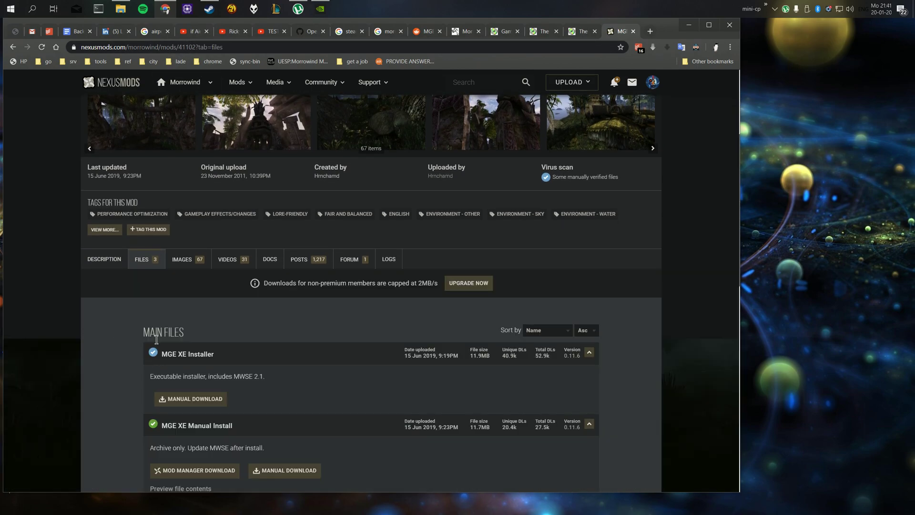
pyautogui.scroll(-3, 143, 329)
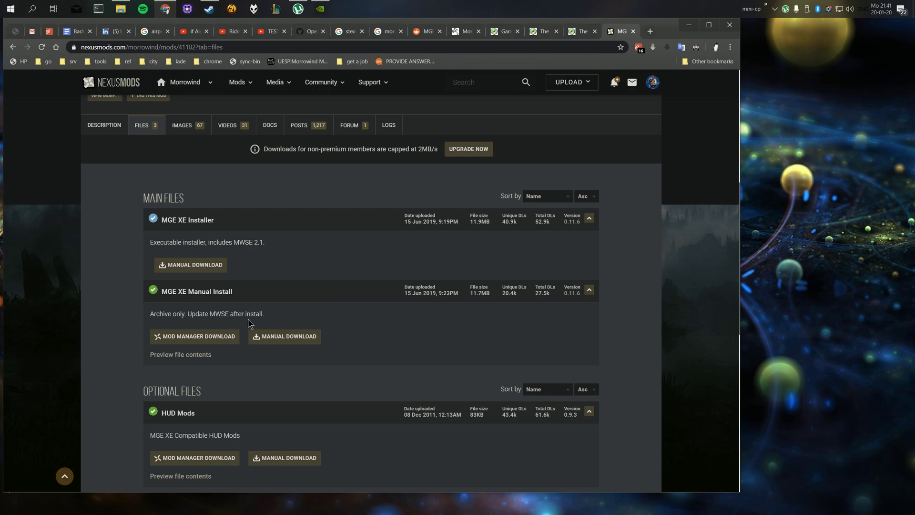
pyautogui.click(191, 266)
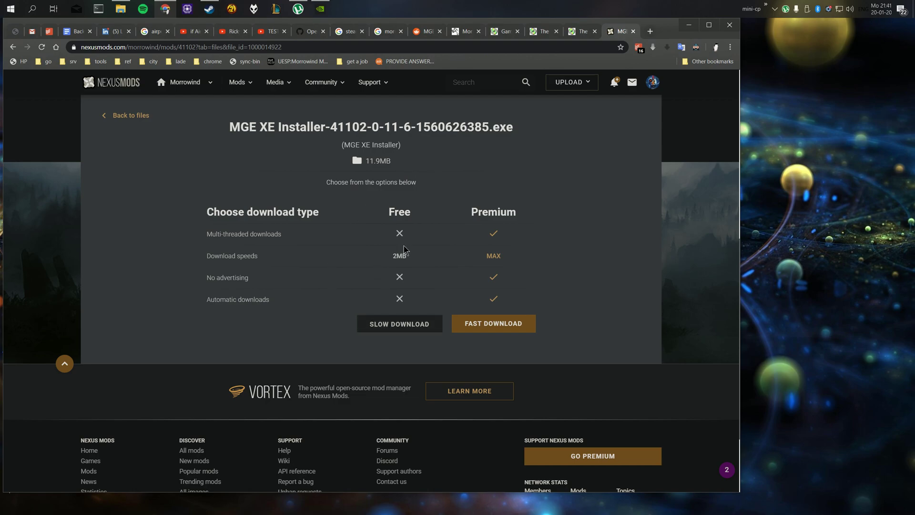
pyautogui.click(395, 325)
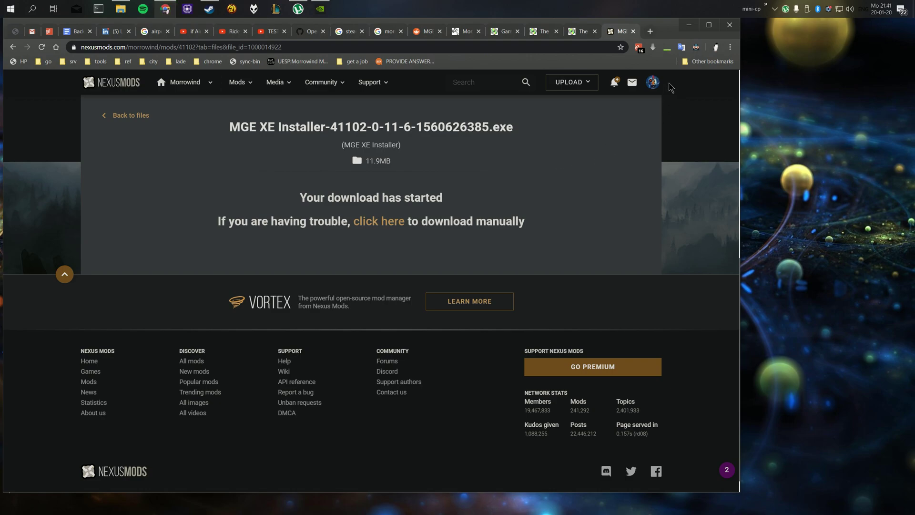
# - Run the downloaded MGE XE installer and accept the MGE XE and MWSE 2.1 components
pyautogui.click(667, 47)
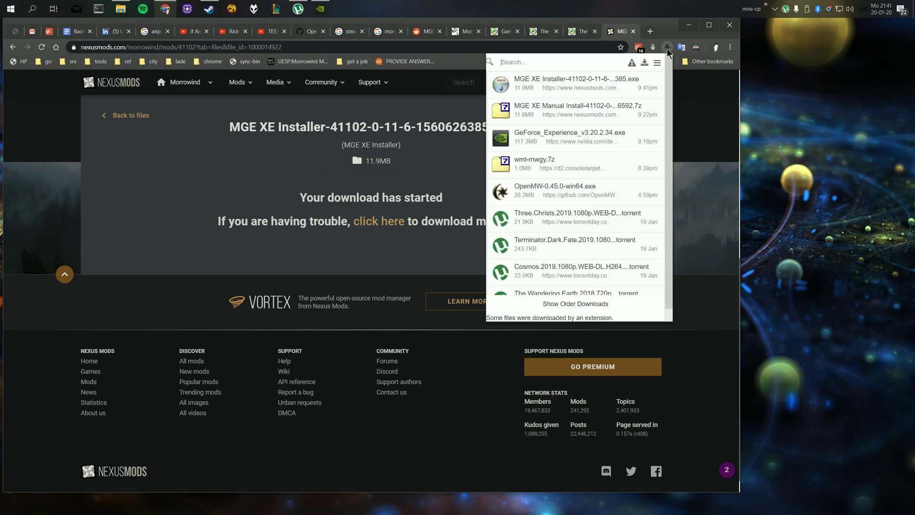
pyautogui.click(527, 88)
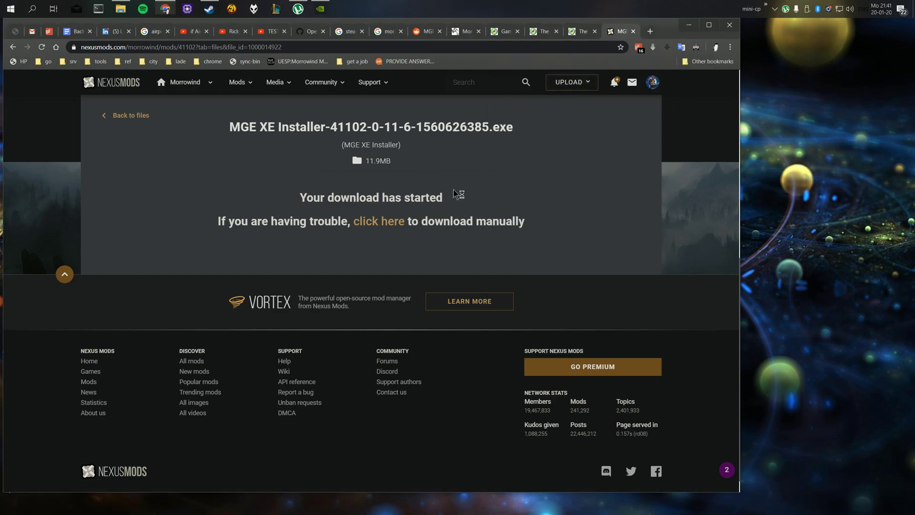
pyautogui.click(505, 340)
pyautogui.click(504, 340)
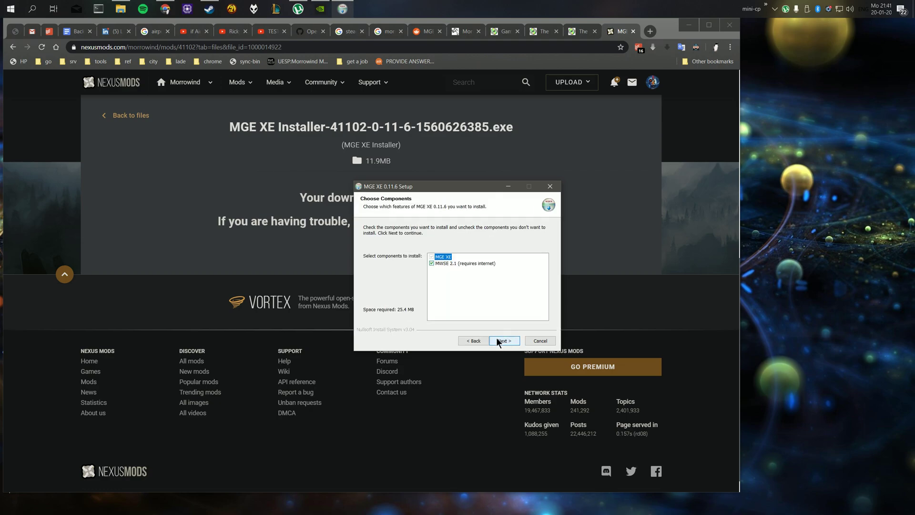
pyautogui.click(503, 342)
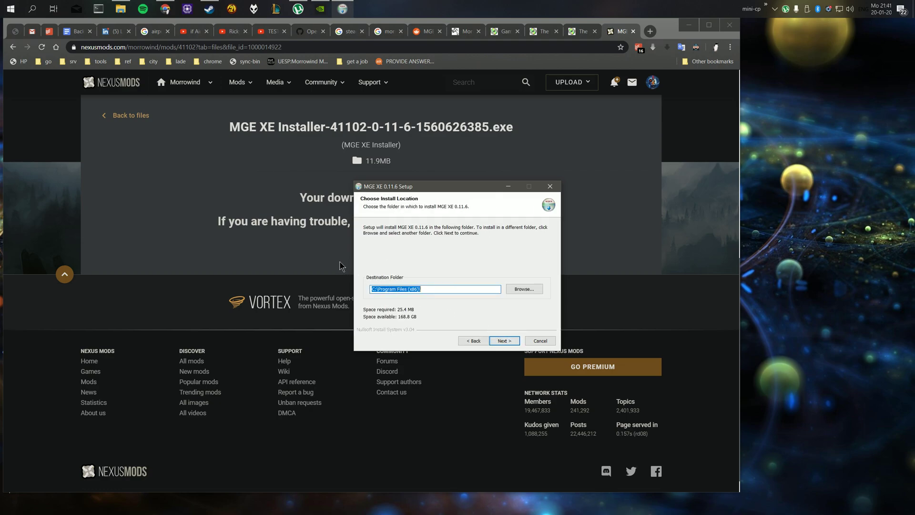
# - Set the installation destination to the Morrowind folder inside Desktop\tmp
pyautogui.click(515, 289)
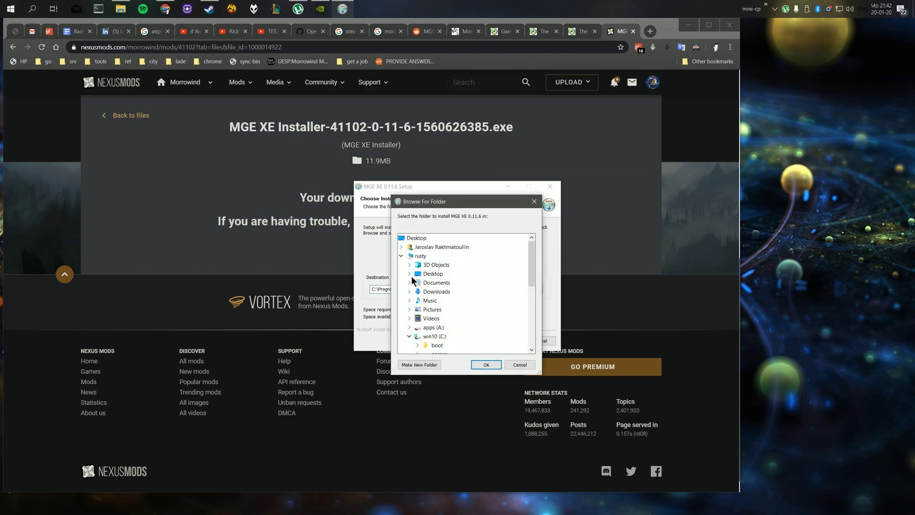
pyautogui.click(409, 274)
pyautogui.click(417, 300)
pyautogui.click(444, 309)
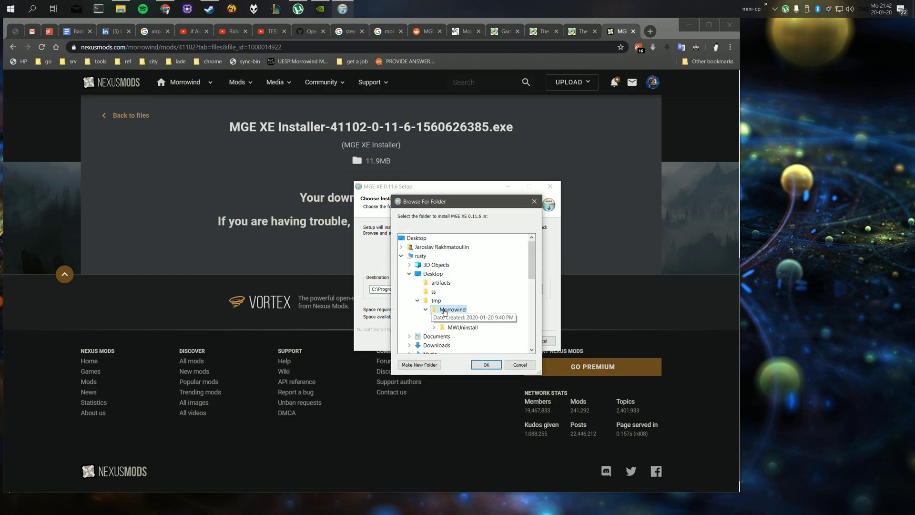
pyautogui.scroll(-1, 444, 312)
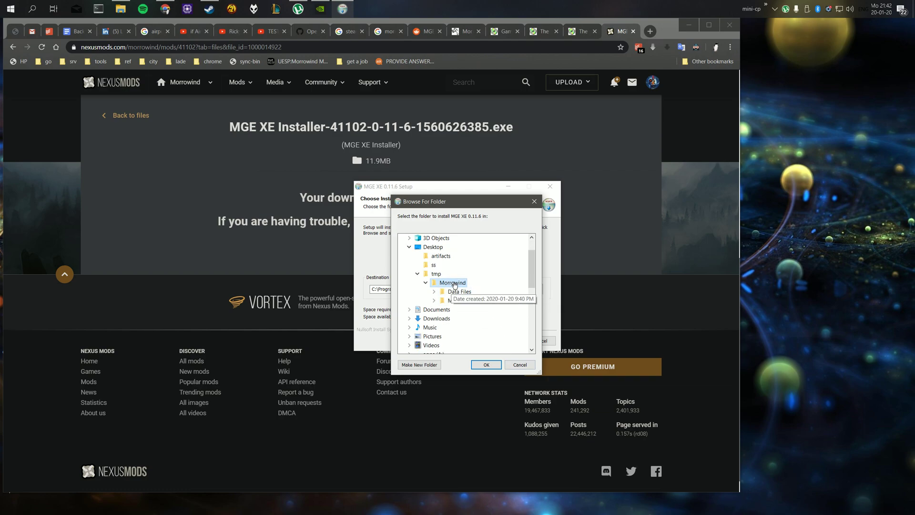
pyautogui.click(491, 365)
# - Install MGE XE with the Bethesda Softworks\Morrowind Start menu folder, and finish setup with running MGE XE Config and showing the readme enabled
pyautogui.click(496, 341)
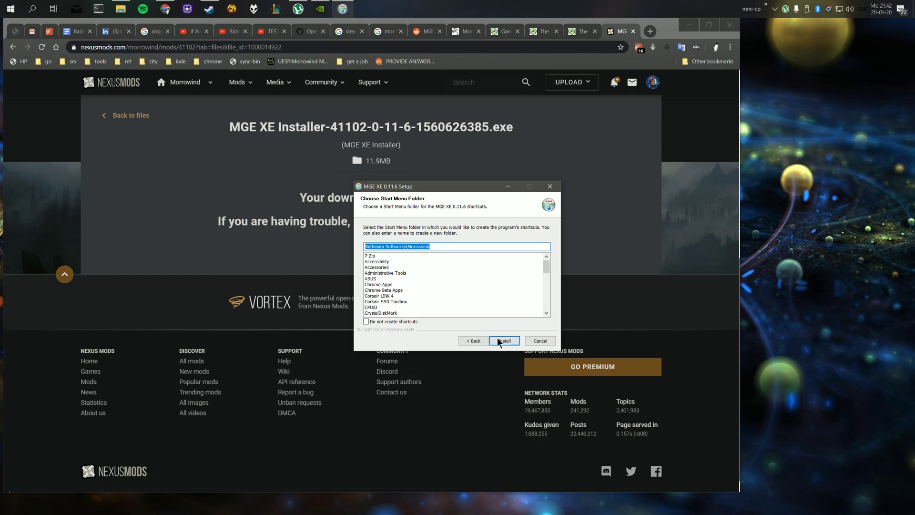
pyautogui.click(503, 340)
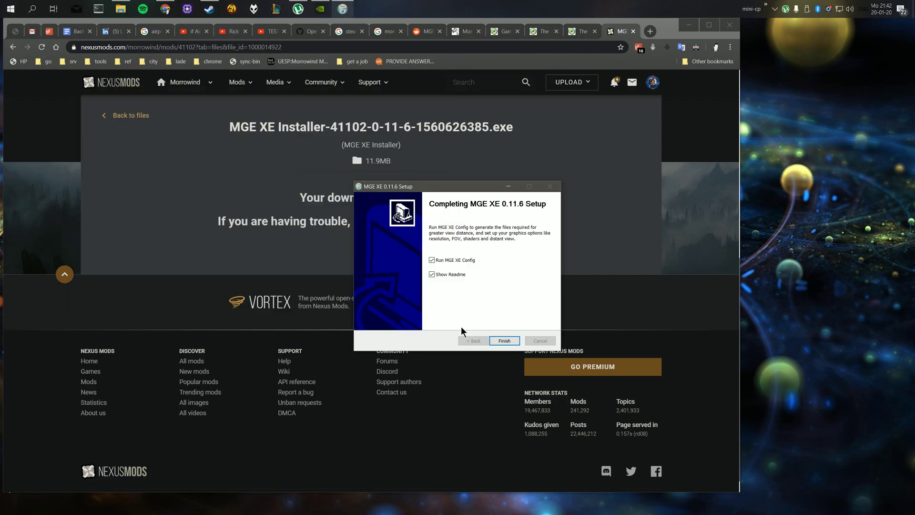
pyautogui.click(505, 340)
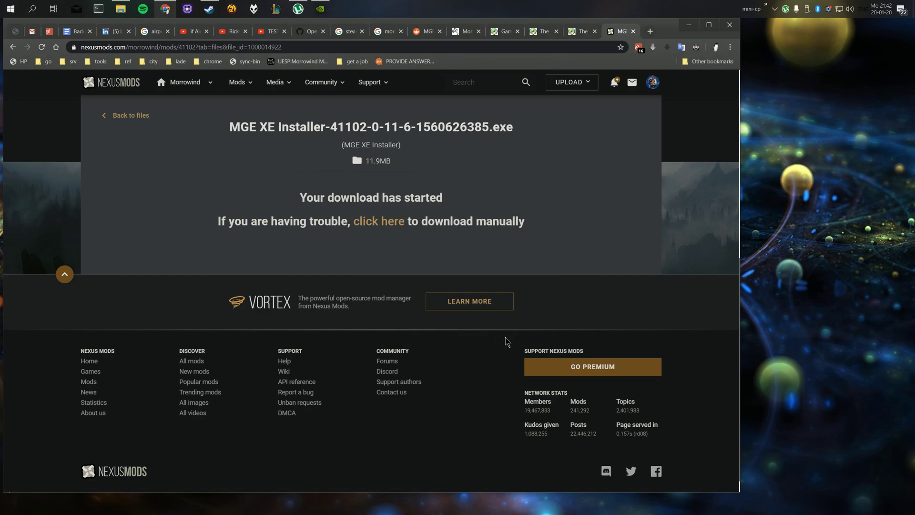
# - Return to the Desktop\tmp\Morrowind folder and launch Morrowind.exe from it
pyautogui.click(688, 25)
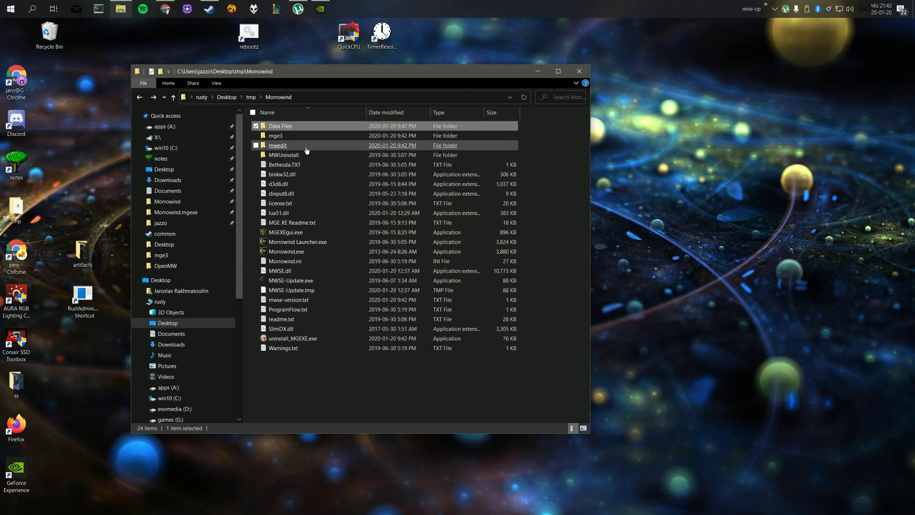
pyautogui.moveTo(312, 396); pyautogui.dragTo(267, 123)
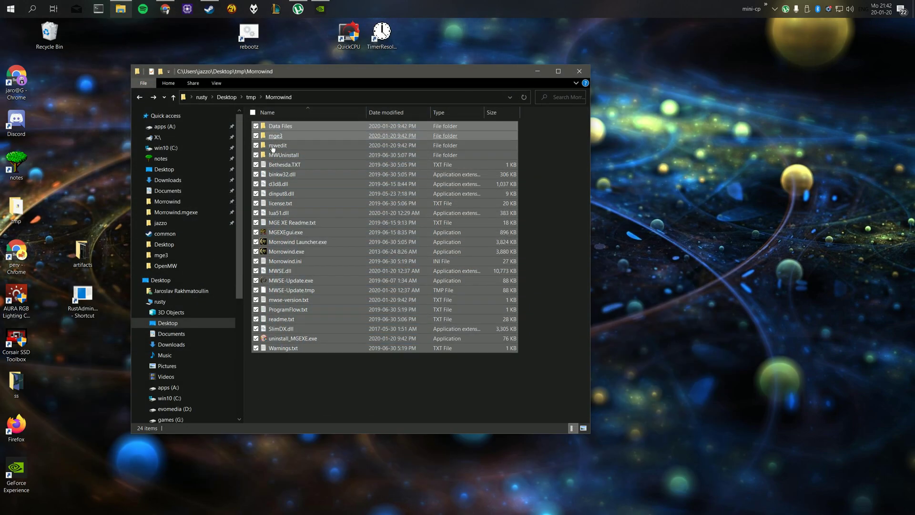
pyautogui.click(334, 382)
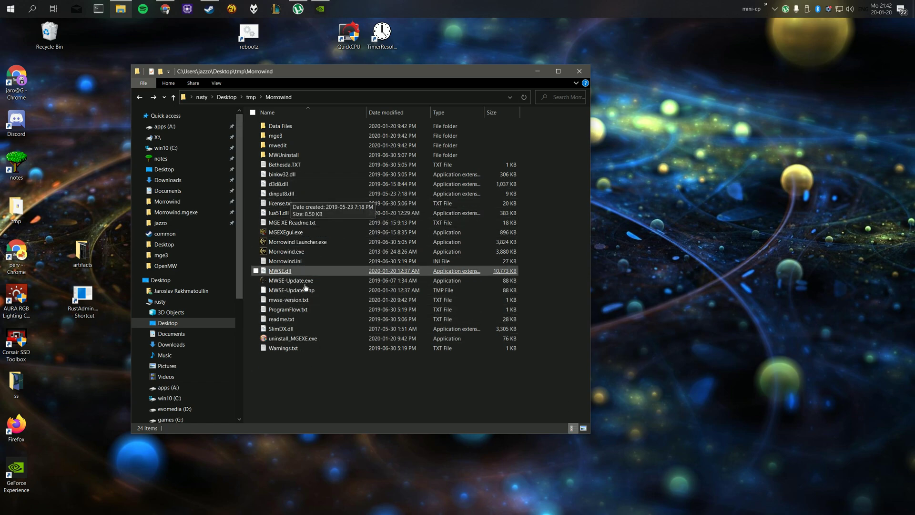
pyautogui.doubleClick(293, 254)
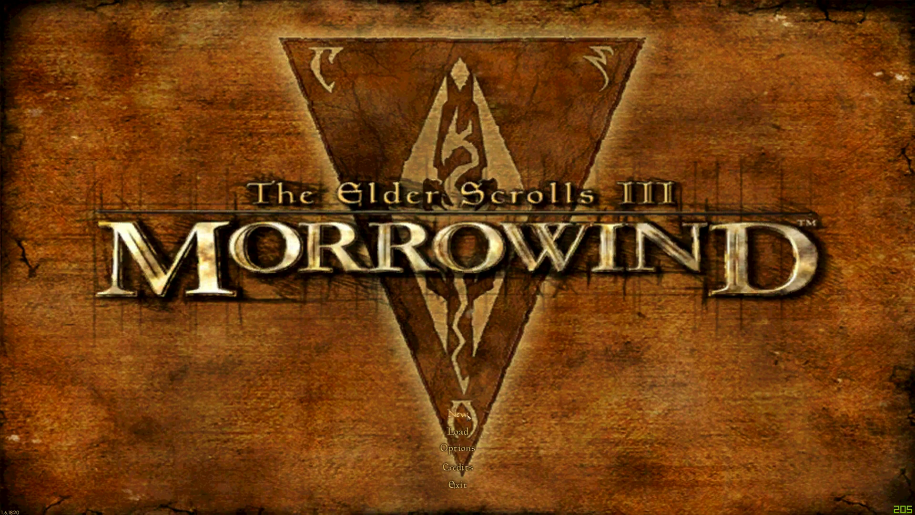
# - Check the game's list of loadable saves, cancel it and exit Morrowind
pyautogui.click(465, 433)
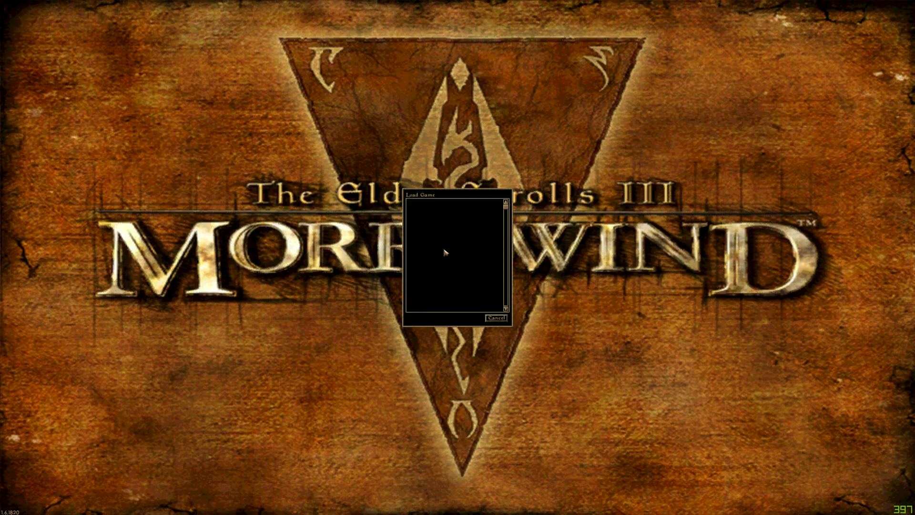
pyautogui.click(495, 318)
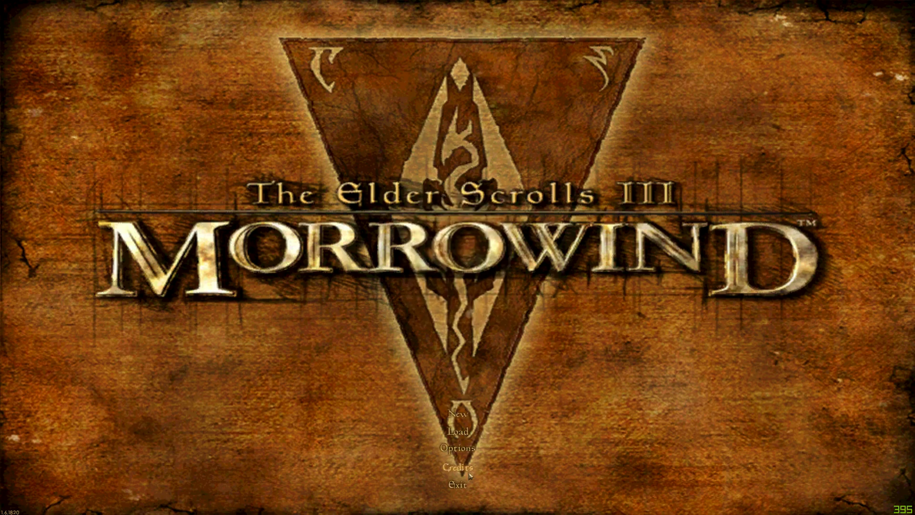
pyautogui.click(457, 485)
pyautogui.click(448, 262)
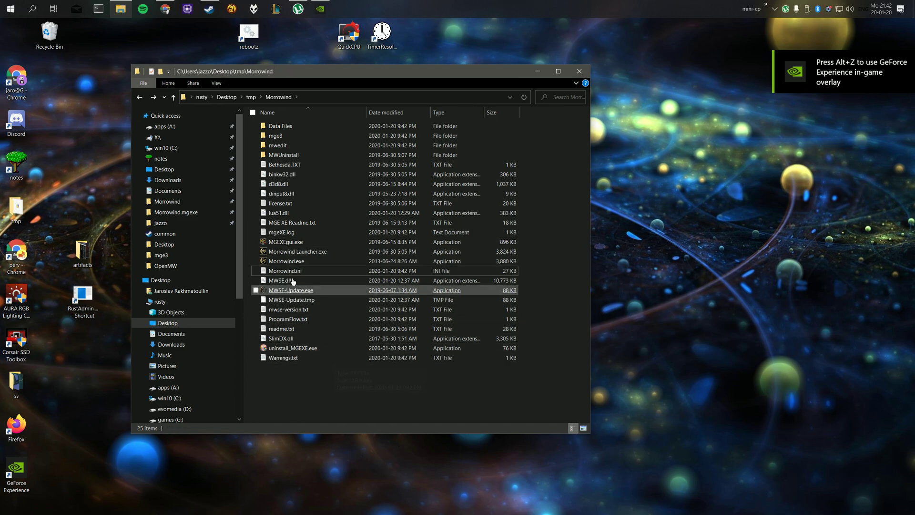
# - Copy both save files, 10000.ess and the Vivec save, from the Saves folder of G:\mw19\Morrowind.mgexe
pyautogui.click(181, 212)
pyautogui.doubleClick(288, 127)
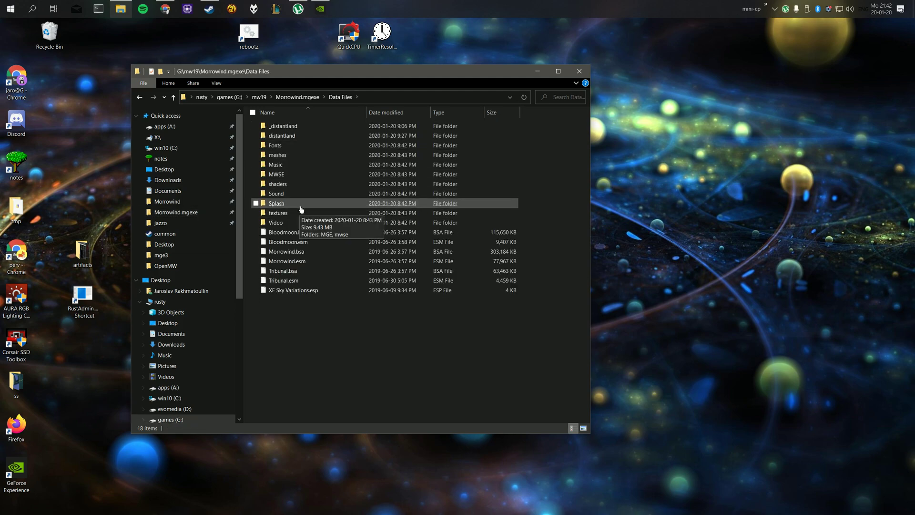
pyautogui.hotkey('alt', 'Left')
pyautogui.doubleClick(276, 164)
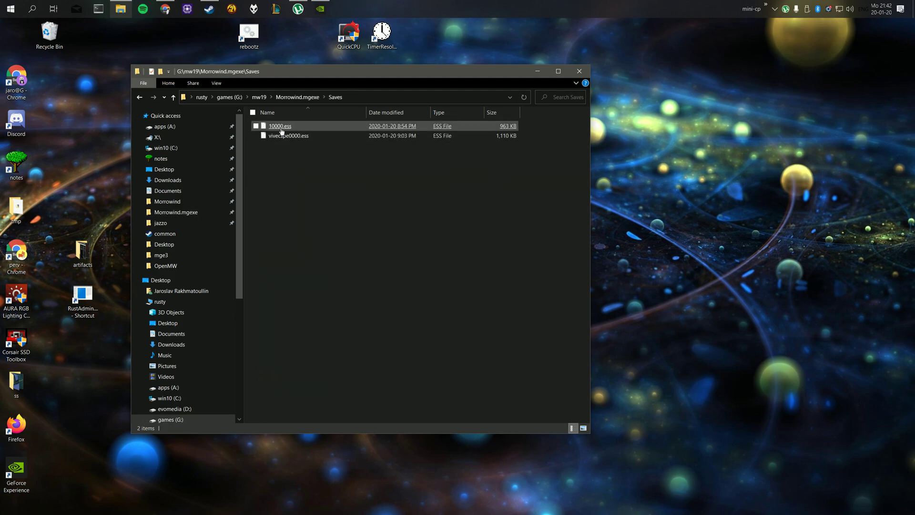
pyautogui.moveTo(298, 165); pyautogui.dragTo(266, 120)
pyautogui.rightClick(282, 130)
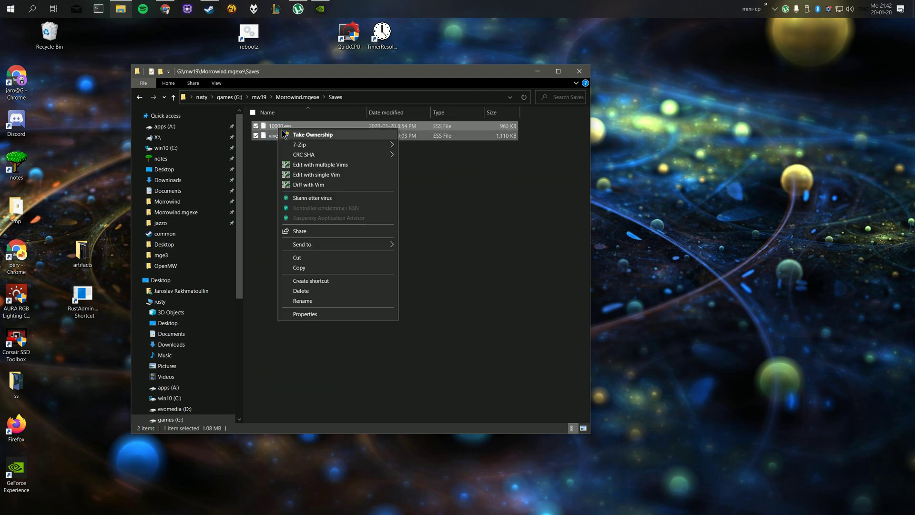
pyautogui.click(305, 267)
# - Create a Saves folder in Desktop\tmp\Morrowind and paste the copied save files into it
pyautogui.click(180, 244)
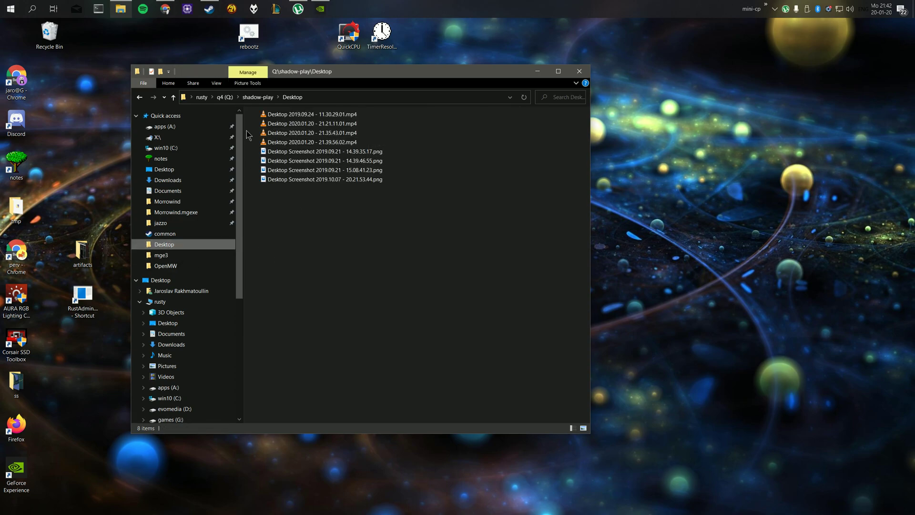
pyautogui.hotkey('alt', 'Left')
pyautogui.hotkey('alt', 'Left')
pyautogui.hotkey('alt', 'Left')
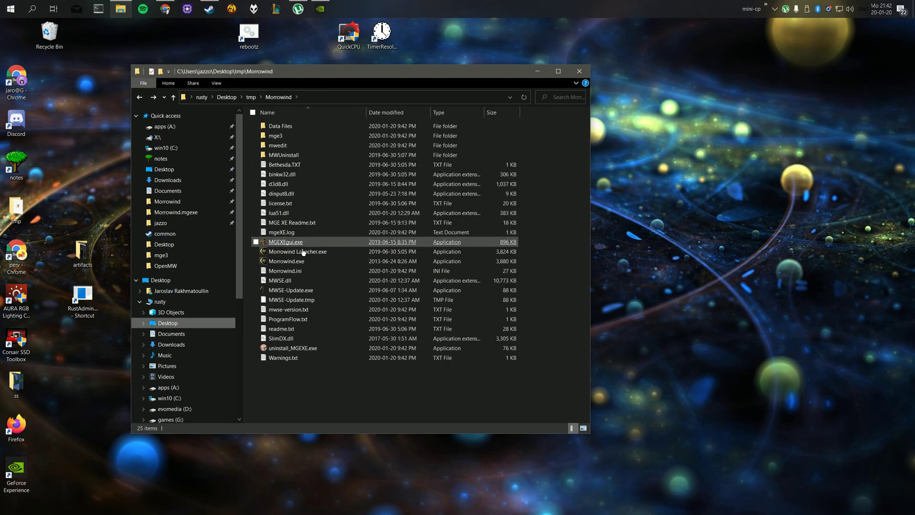
pyautogui.rightClick(290, 380)
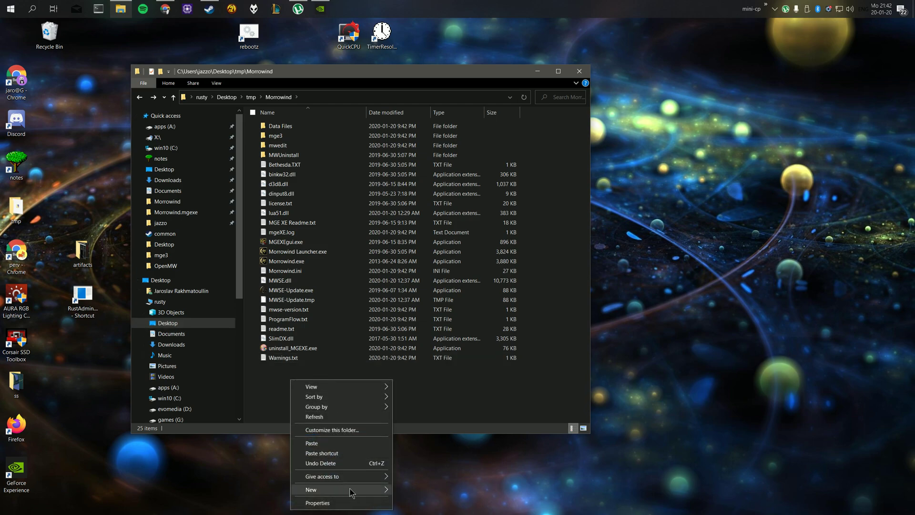
pyautogui.moveTo(351, 491)
pyautogui.click(423, 435)
pyautogui.write('Sa')
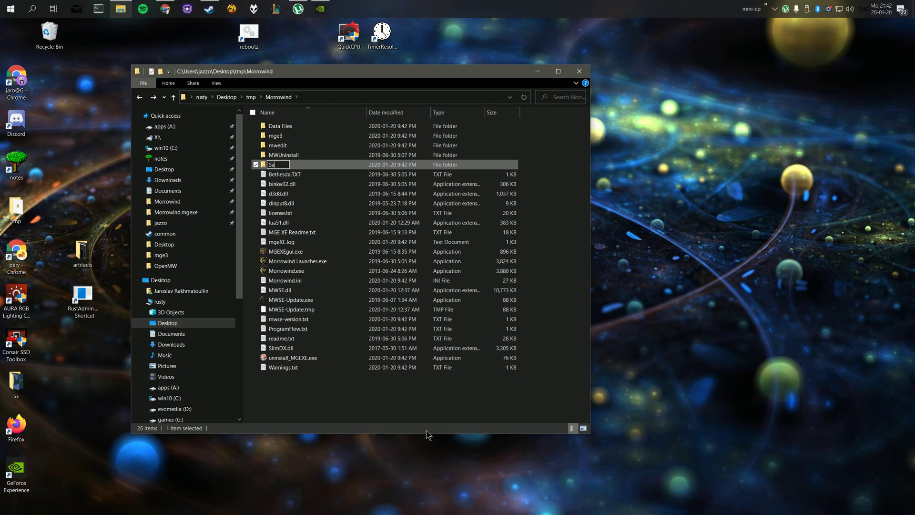
pyautogui.press('Return')
pyautogui.press('Return')
pyautogui.press('BackSpace')
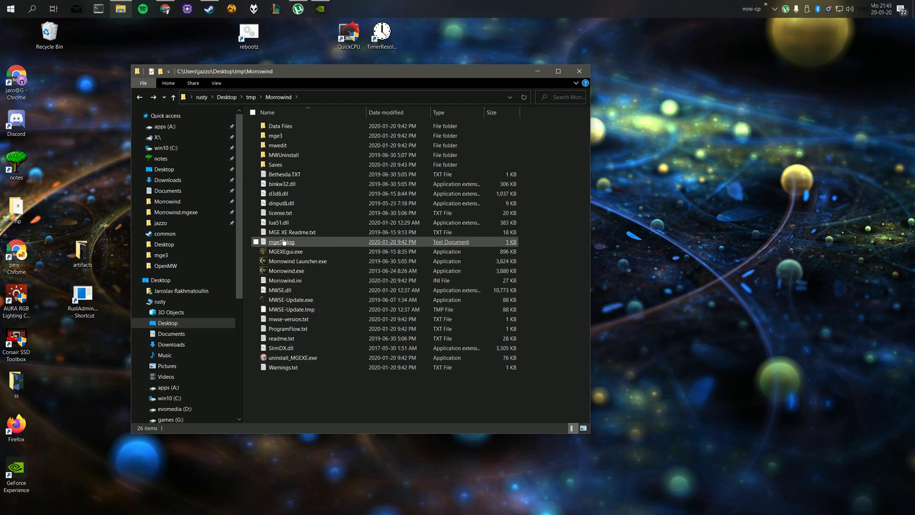
# - Launch Morrowind.exe from the tmp copy and load the second save in the list
pyautogui.doubleClick(296, 271)
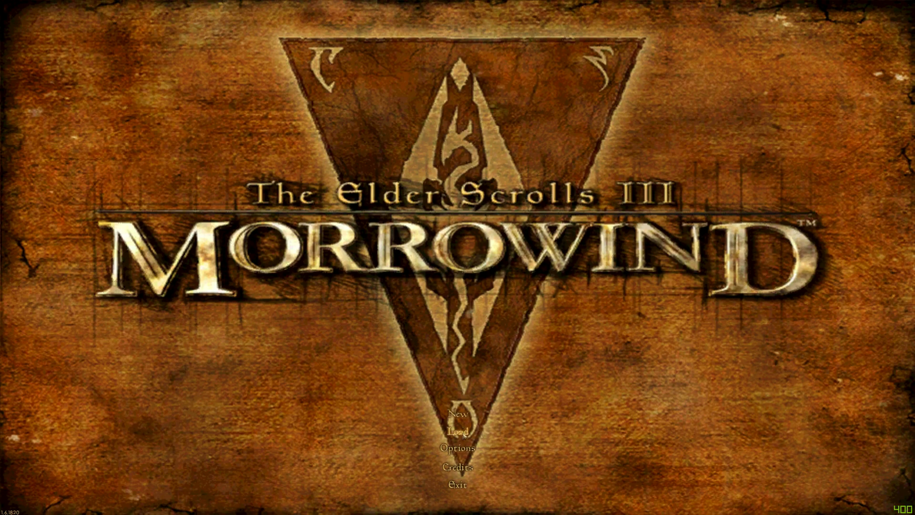
pyautogui.click(458, 432)
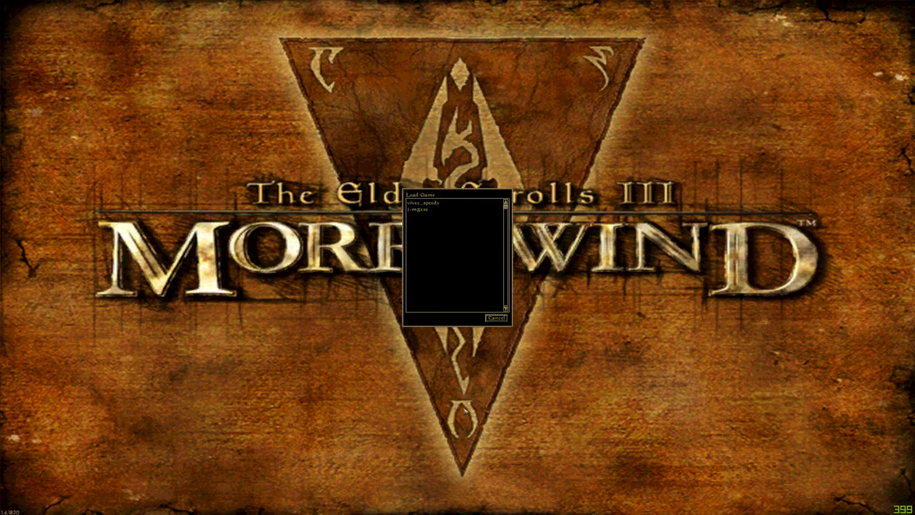
pyautogui.click(429, 209)
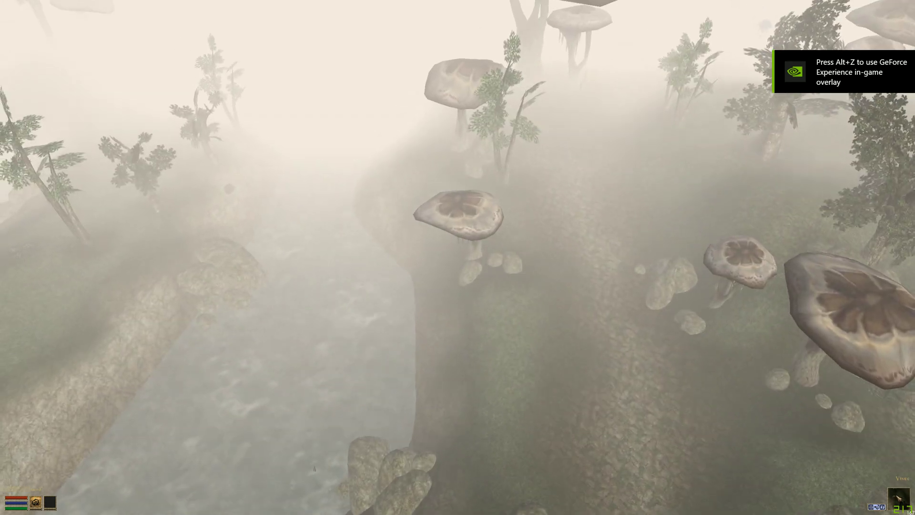
# - Look around the foggy landscape in the loaded game, opening and closing the console
pyautogui.press('`')
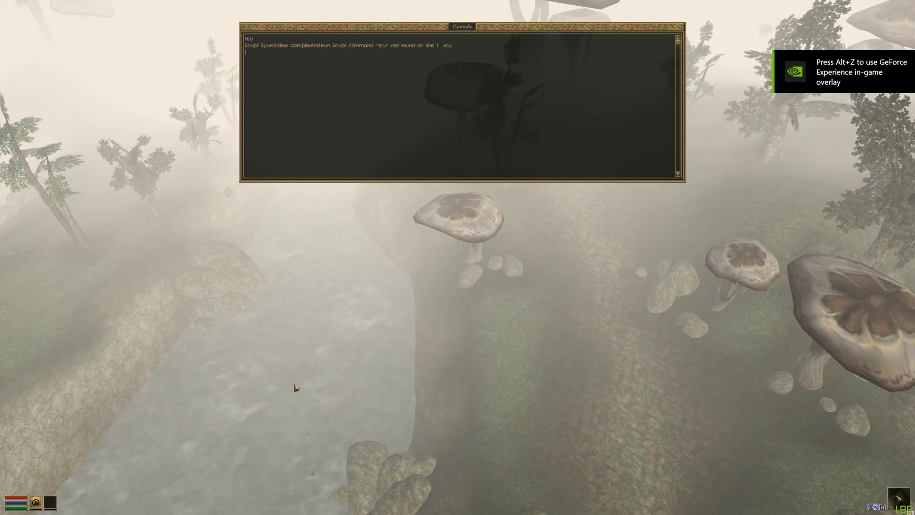
pyautogui.press('`')
pyautogui.press('`')
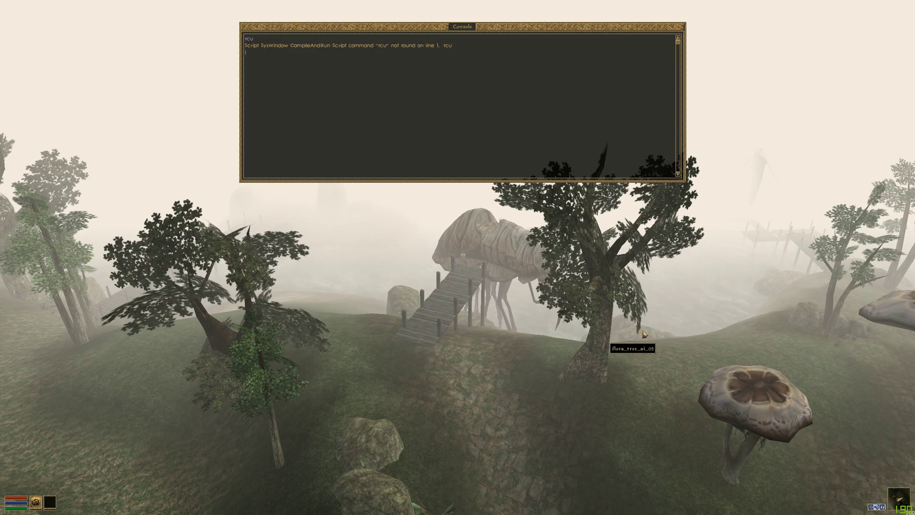
pyautogui.press('`')
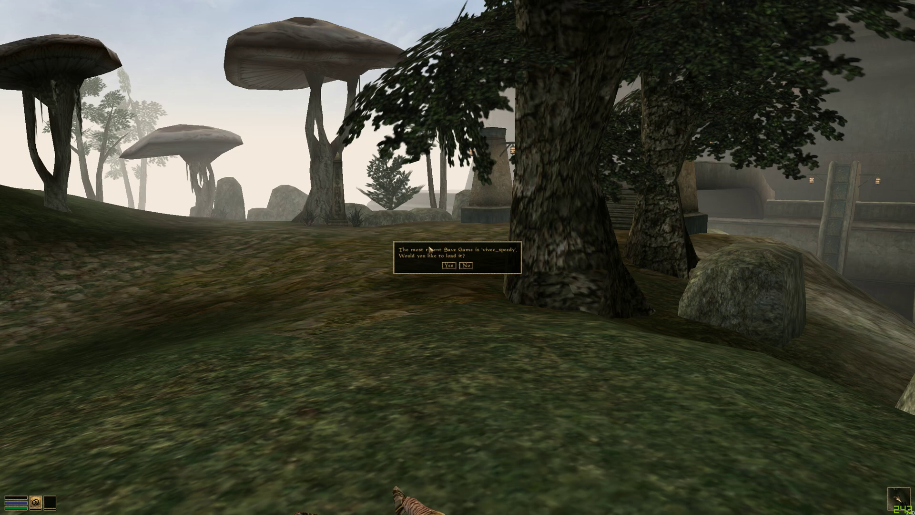
# - Decline loading the most recent save and exit the game to the desktop
pyautogui.click(469, 270)
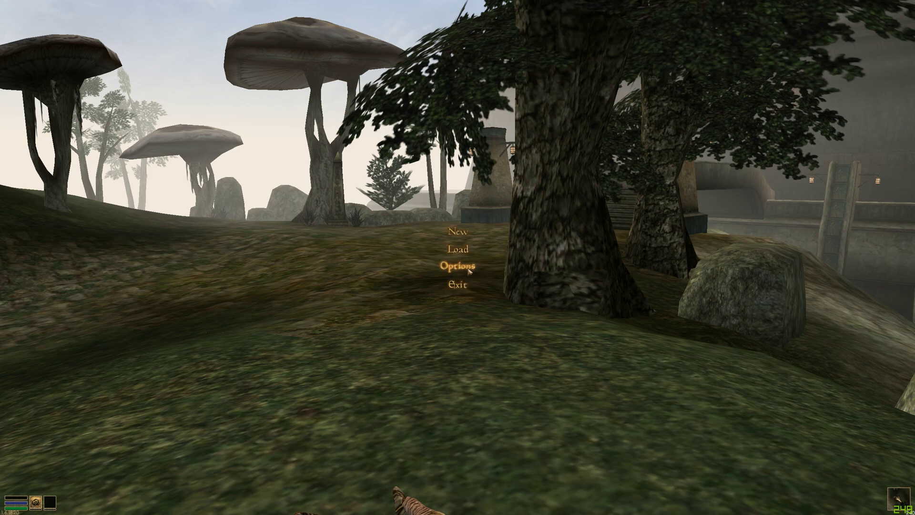
pyautogui.click(456, 285)
pyautogui.click(455, 284)
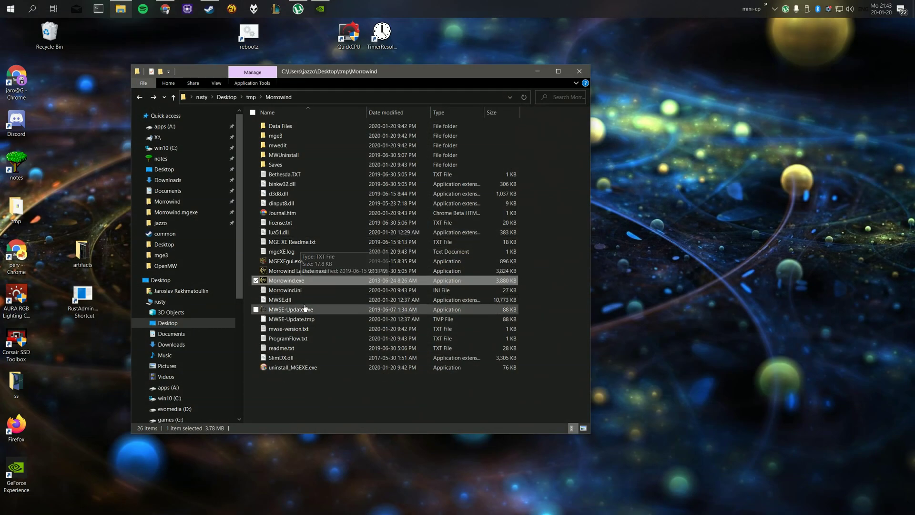
# - Start MGEXEgui.exe and open the distant land generator wizard by way of the Use Distant Land option
pyautogui.doubleClick(384, 262)
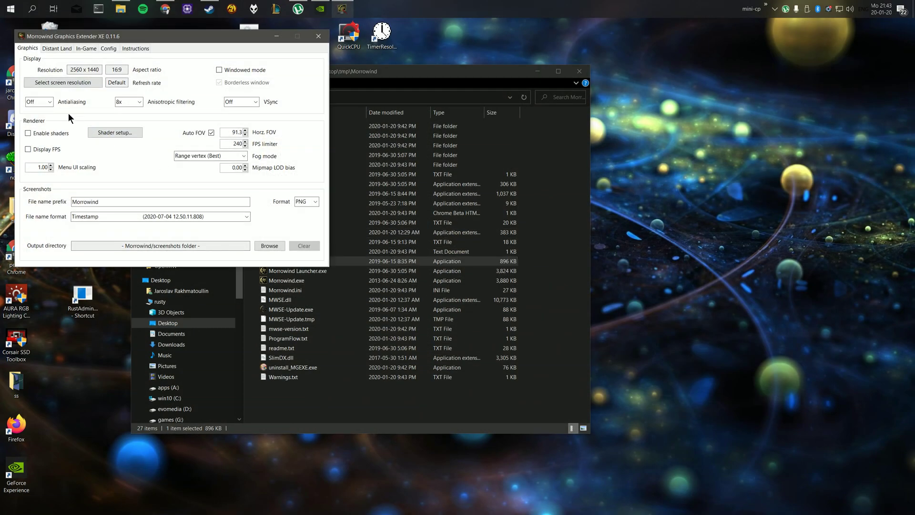
pyautogui.click(52, 48)
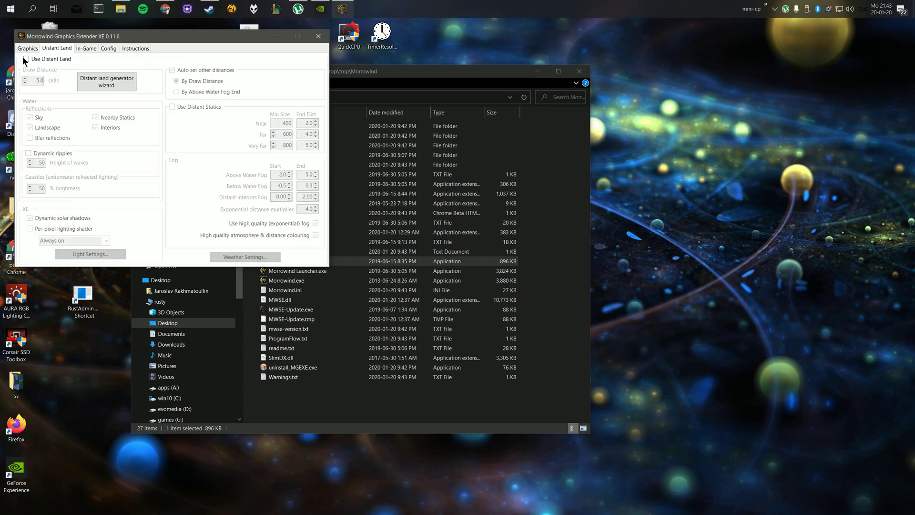
pyautogui.click(26, 59)
pyautogui.click(532, 309)
pyautogui.click(113, 86)
# - Include Morrowind.esm, Bloodmoon.esm, Tribunal.esm and XE Sky Variations.esp in the distant land setup and continue to the land textures
pyautogui.click(53, 100)
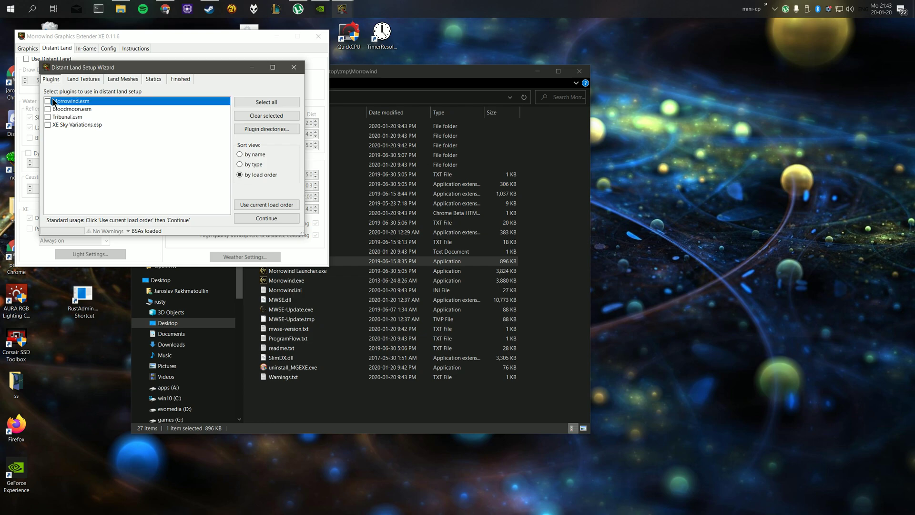
pyautogui.click(47, 101)
pyautogui.click(48, 109)
pyautogui.click(48, 117)
pyautogui.click(47, 124)
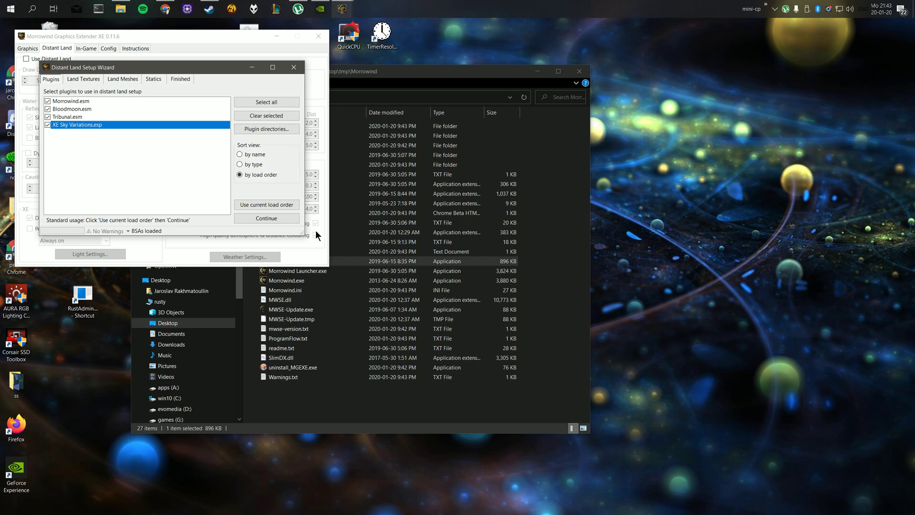
pyautogui.click(266, 217)
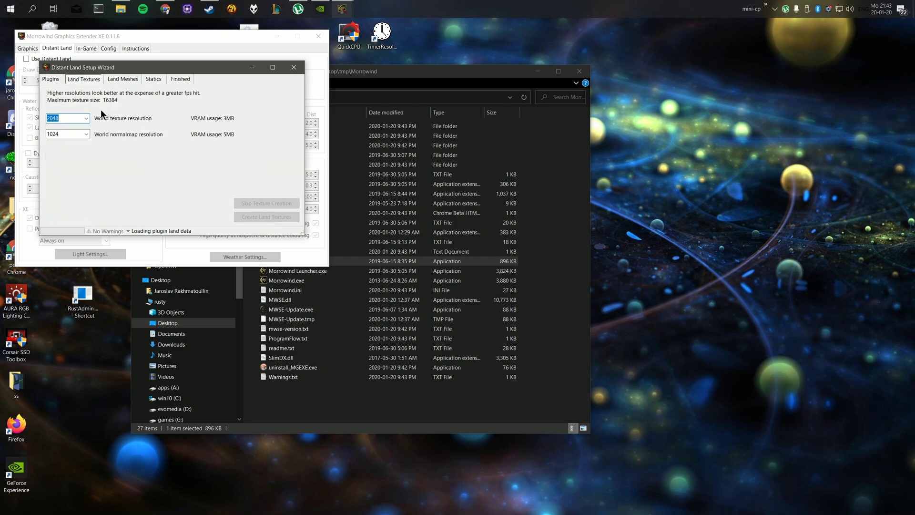
# - Set the world texture and world normalmap resolutions to 8192 and create the land textures
pyautogui.click(86, 118)
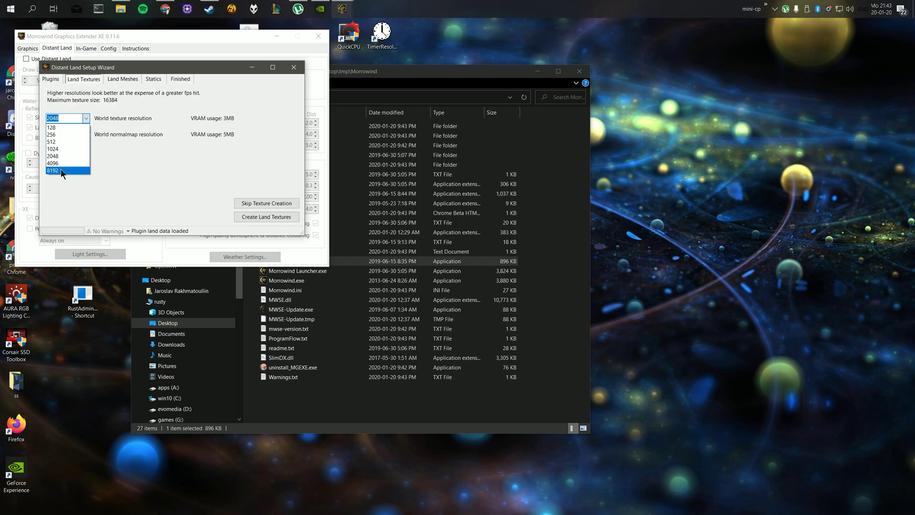
pyautogui.click(61, 170)
pyautogui.click(80, 134)
pyautogui.click(72, 185)
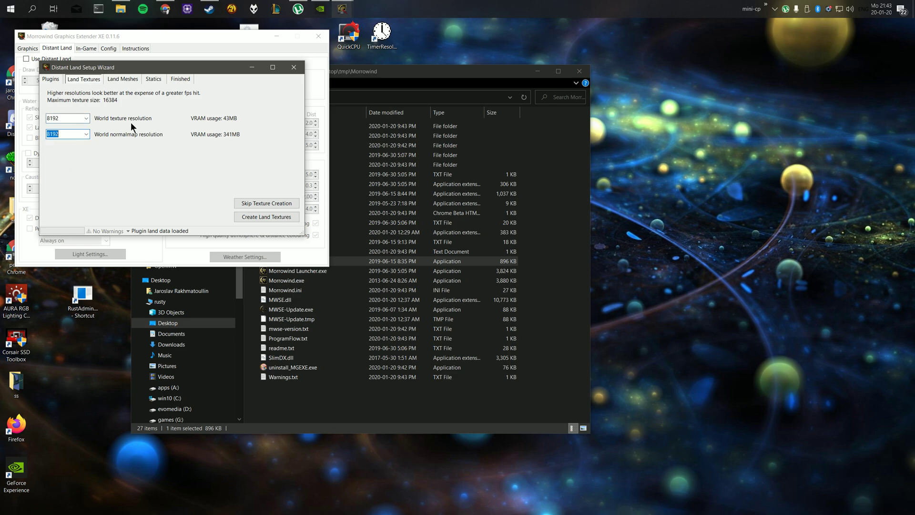
pyautogui.click(268, 216)
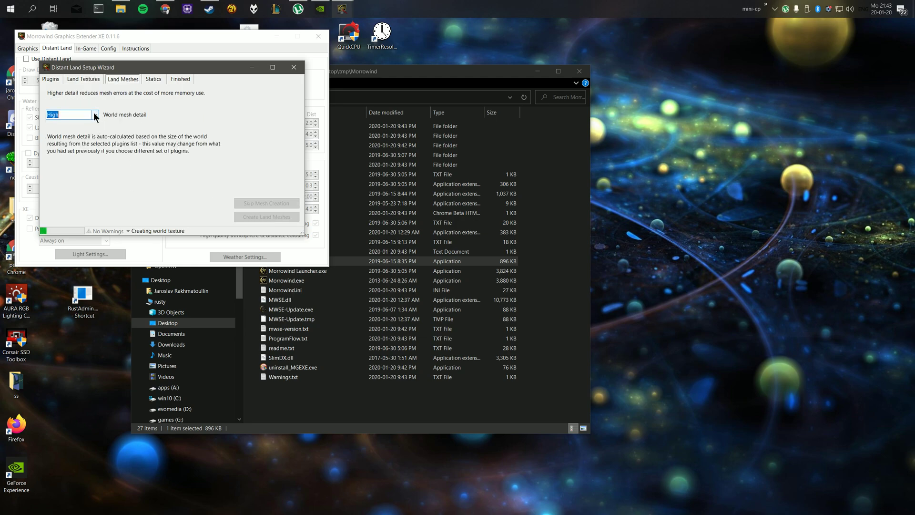
# - Set the world mesh detail to Ultra High and create the land meshes once the textures are generated
pyautogui.click(95, 115)
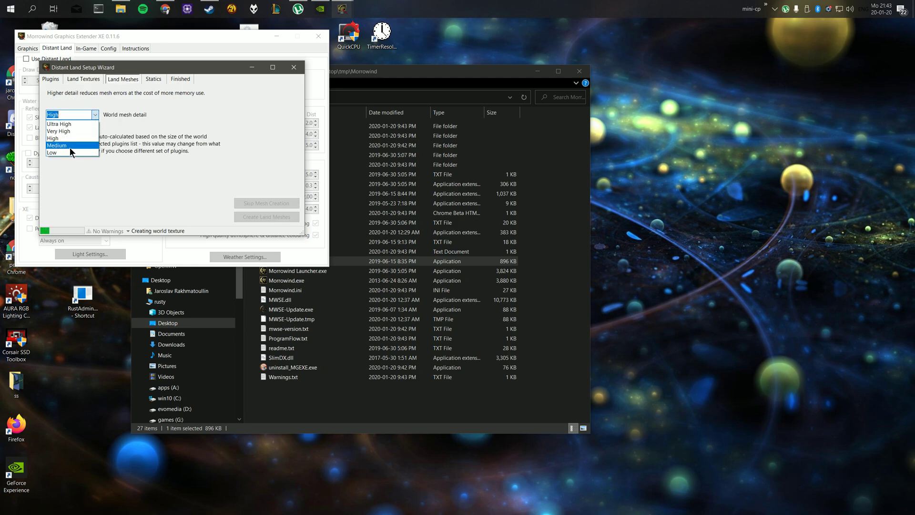
pyautogui.click(72, 122)
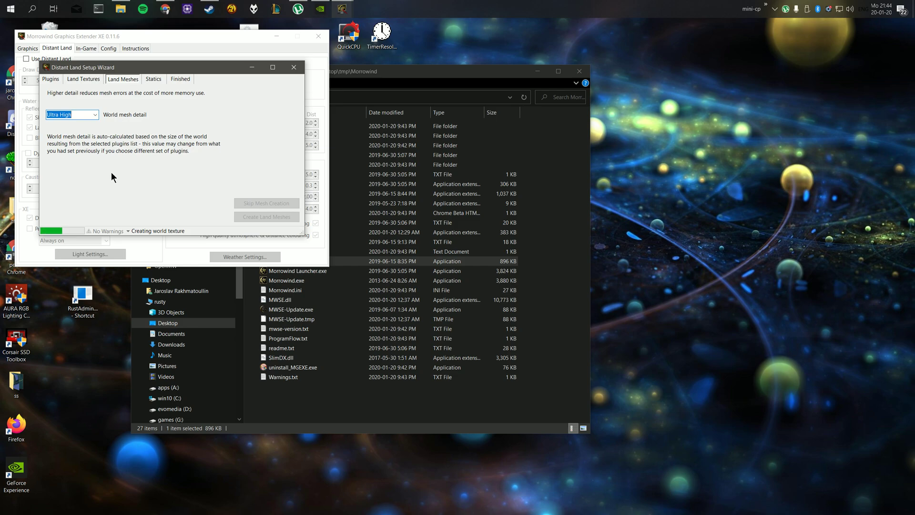
pyautogui.moveTo(192, 66); pyautogui.dragTo(227, 85)
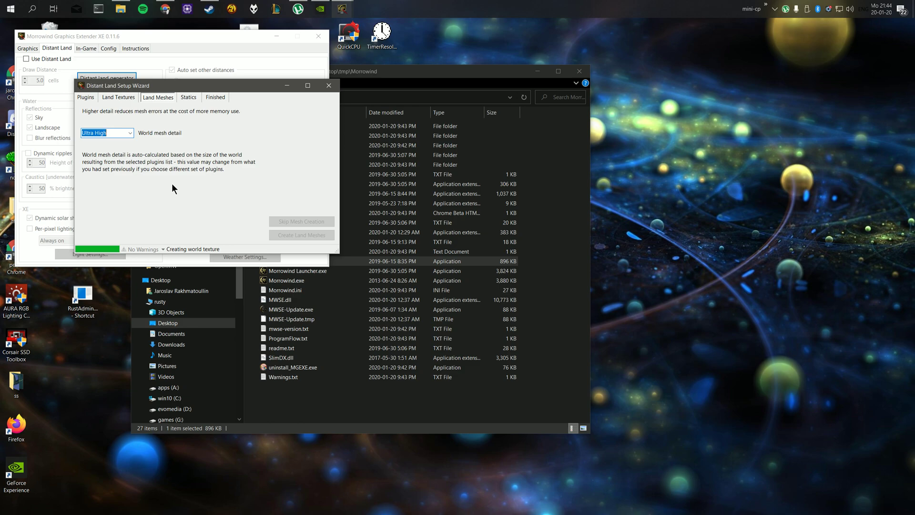
pyautogui.click(296, 236)
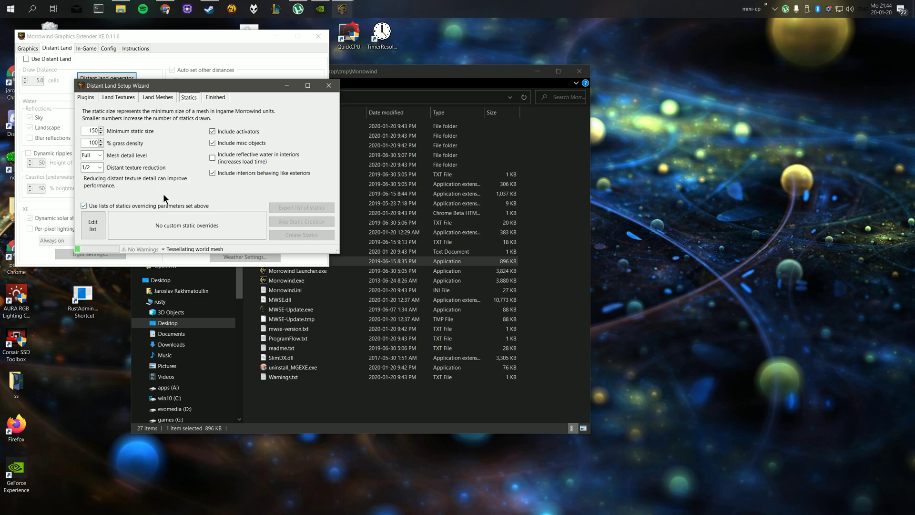
# - Create the distant statics with the current settings and finish the distant land wizard once all generation is complete
pyautogui.moveTo(142, 87); pyautogui.dragTo(122, 167)
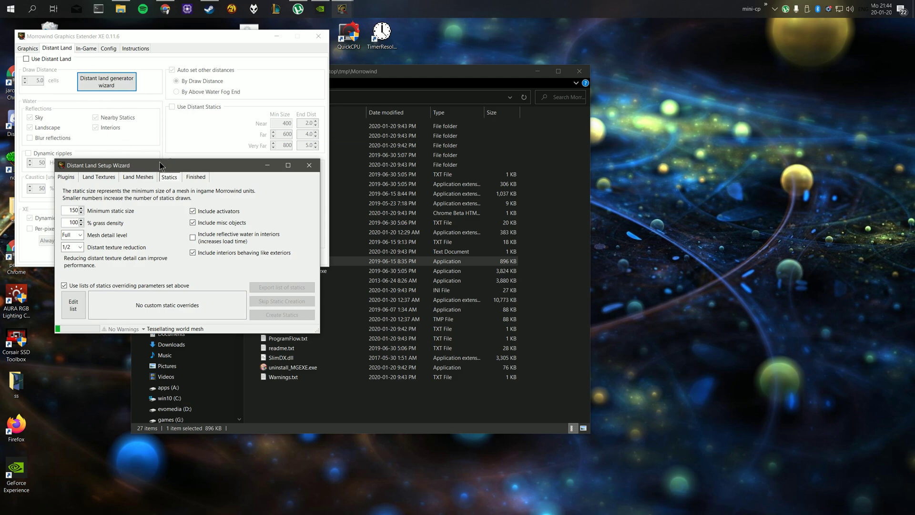
pyautogui.moveTo(159, 165); pyautogui.dragTo(198, 65)
pyautogui.click(318, 214)
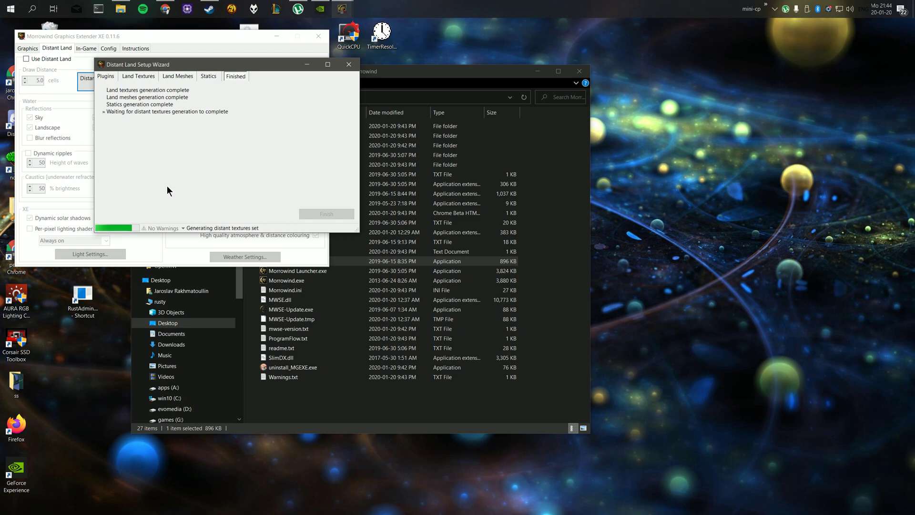
pyautogui.click(319, 213)
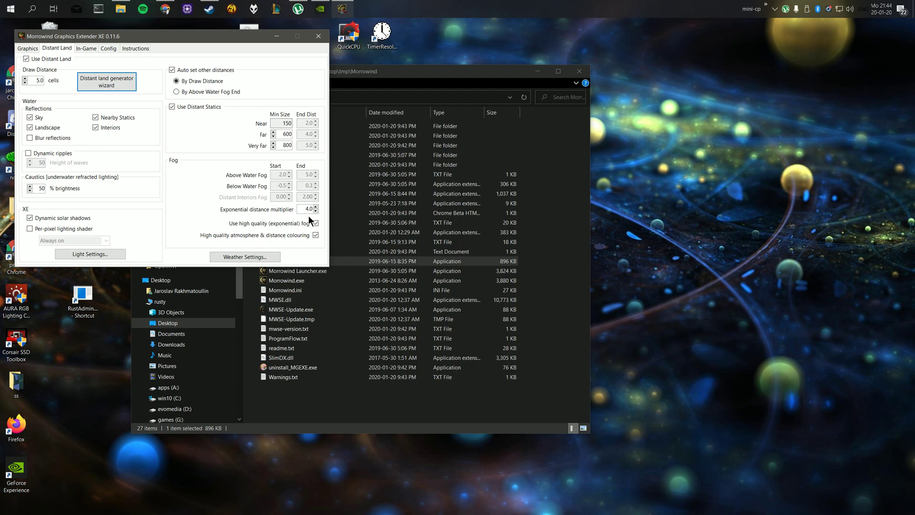
pyautogui.click(88, 82)
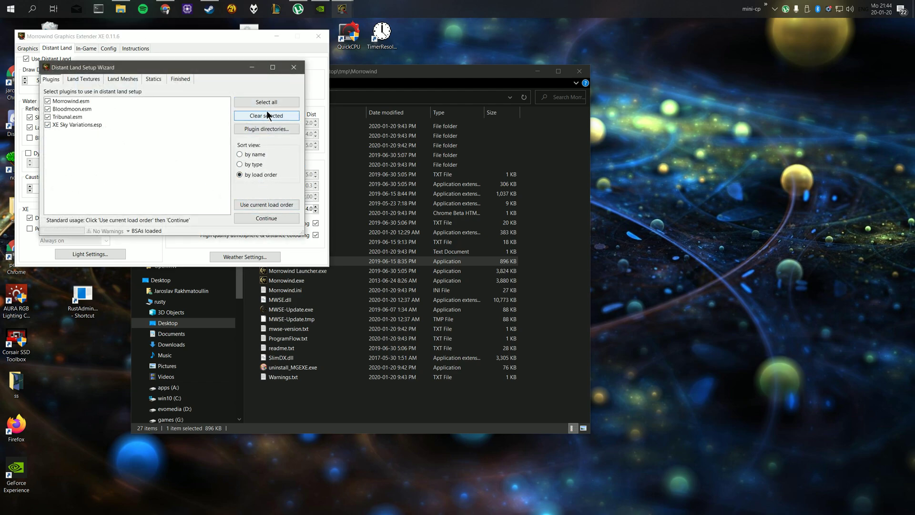
pyautogui.click(260, 218)
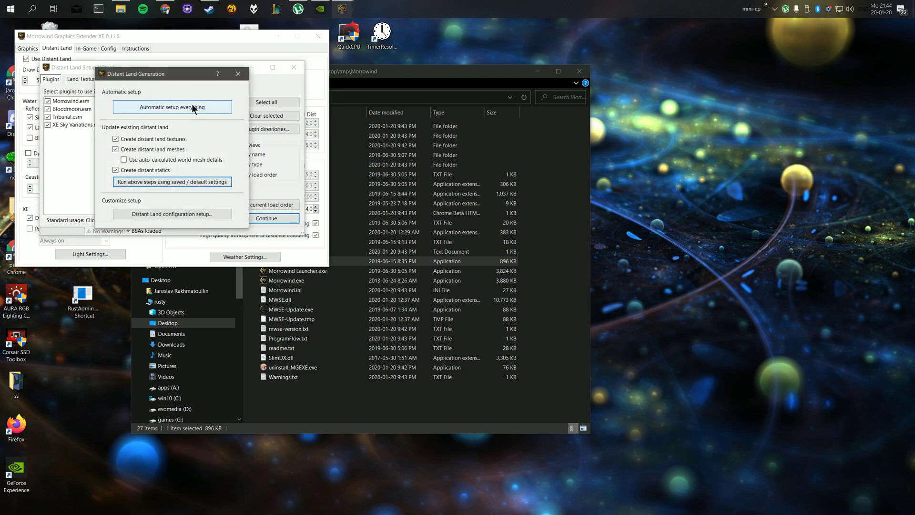
pyautogui.click(237, 74)
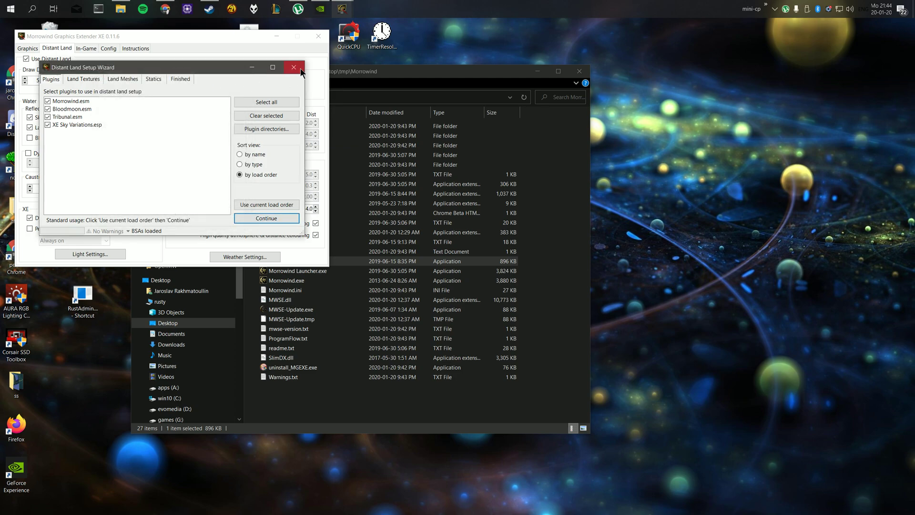
pyautogui.click(300, 68)
pyautogui.click(467, 308)
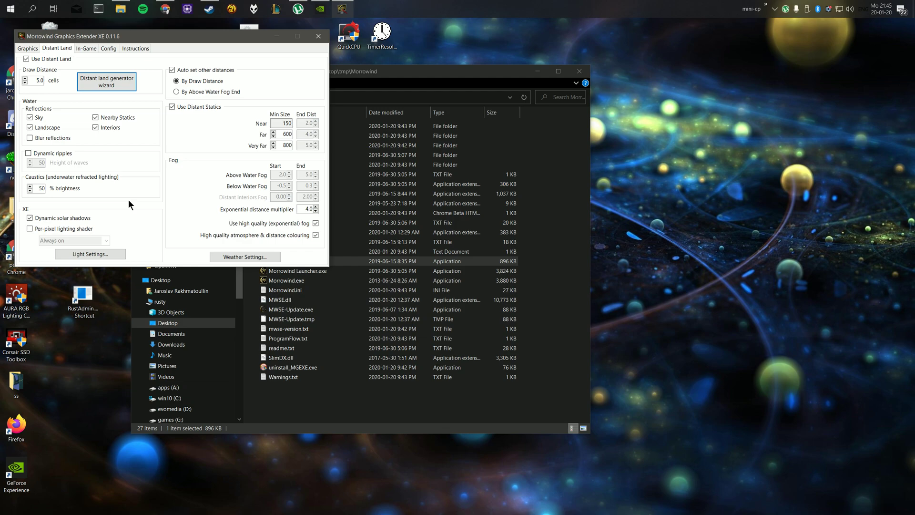
# - Set the distant land draw distance to 25 cells
pyautogui.click(36, 80)
pyautogui.click(25, 78)
pyautogui.click(24, 78)
pyautogui.moveTo(33, 81); pyautogui.dragTo(64, 84)
pyautogui.click(308, 389)
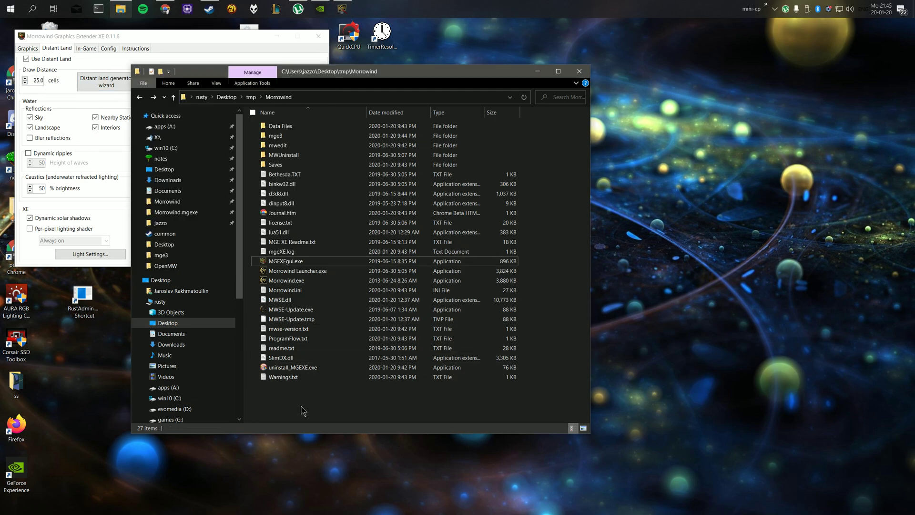
pyautogui.click(58, 90)
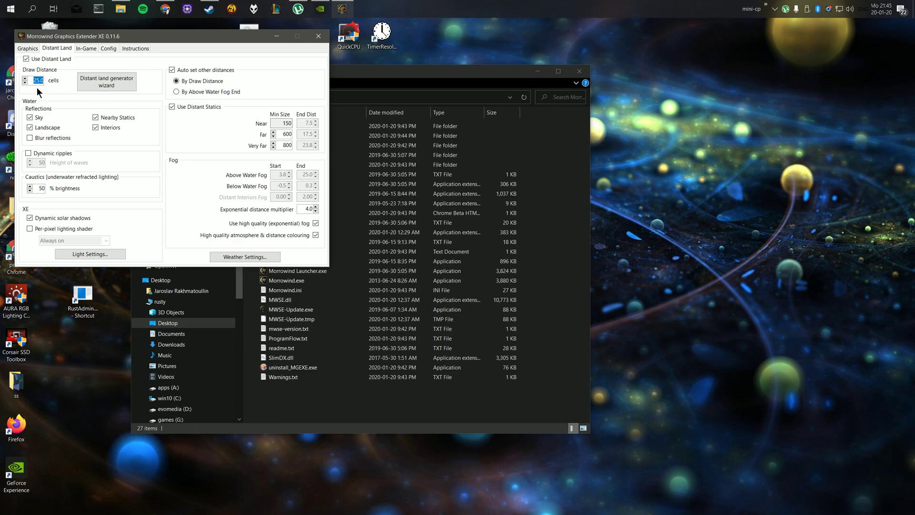
# - Launch Morrowind, load the second save in the list and walk to the shore to inspect the distant land
pyautogui.click(303, 387)
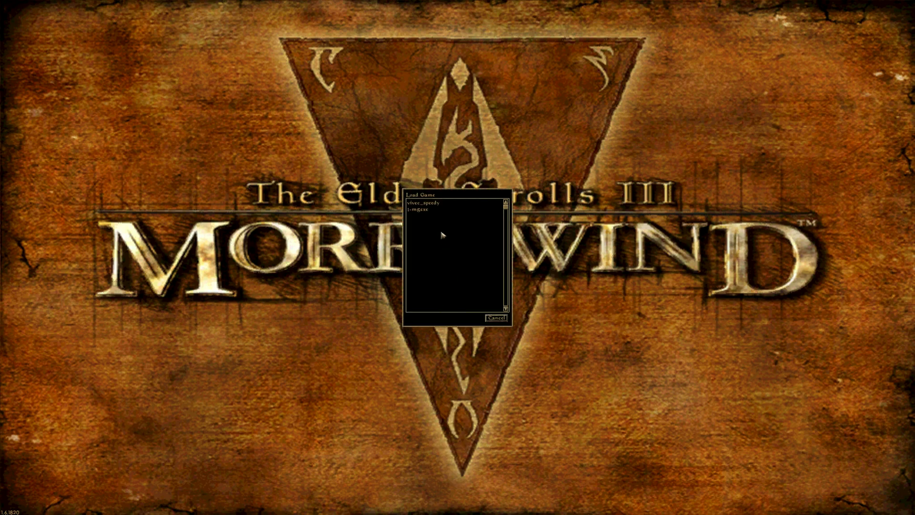
pyautogui.click(424, 210)
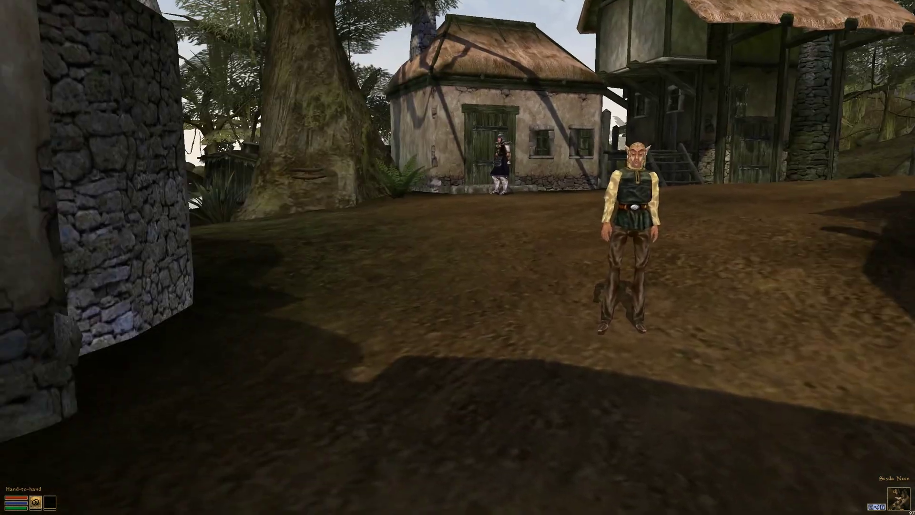
pyautogui.press('w')
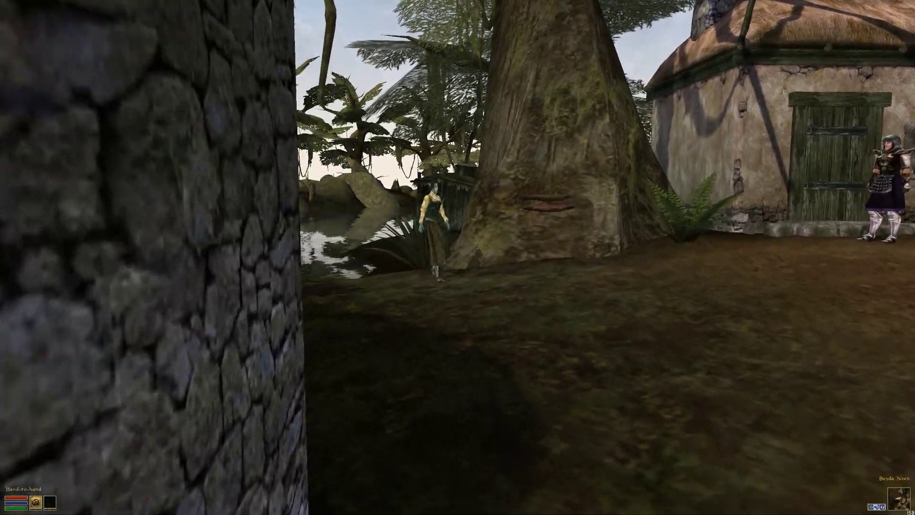
pyautogui.press('w')
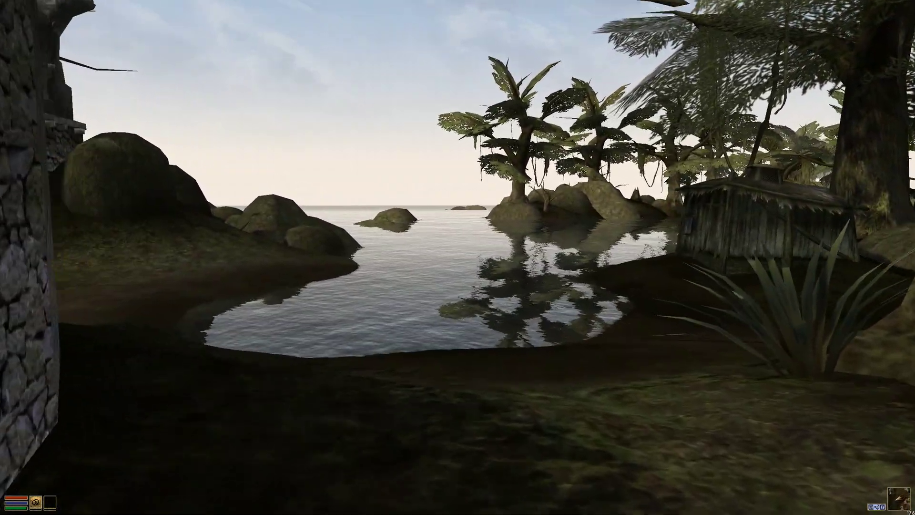
pyautogui.press('w')
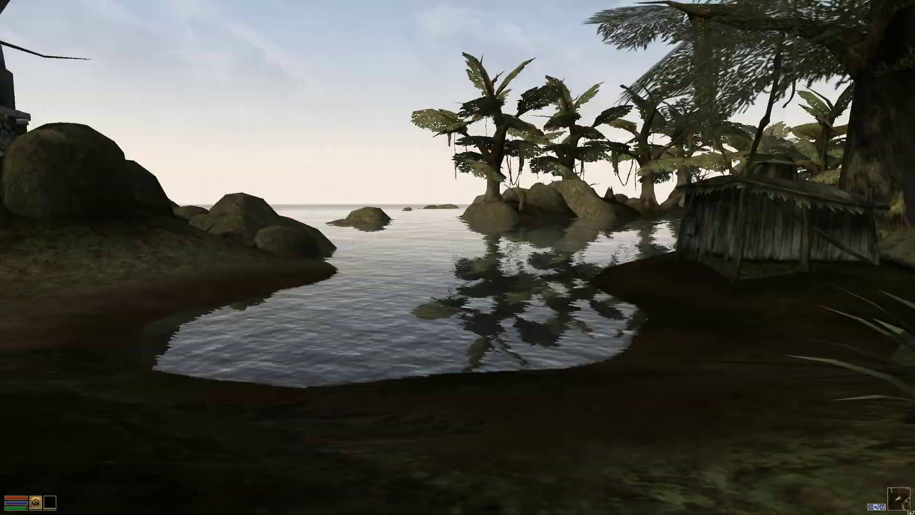
pyautogui.press('w')
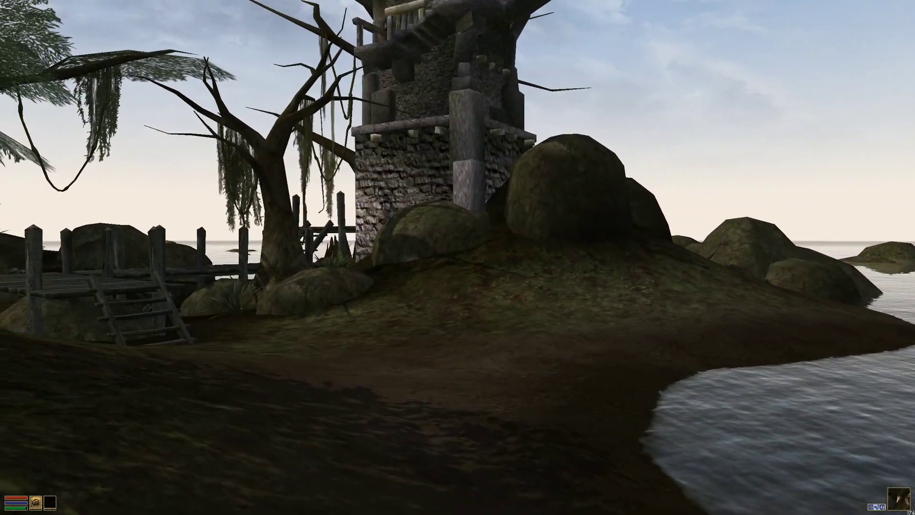
pyautogui.press('w')
# - Replace the current game by loading the vivec_speedy save and accept losing the running game
pyautogui.press('Escape')
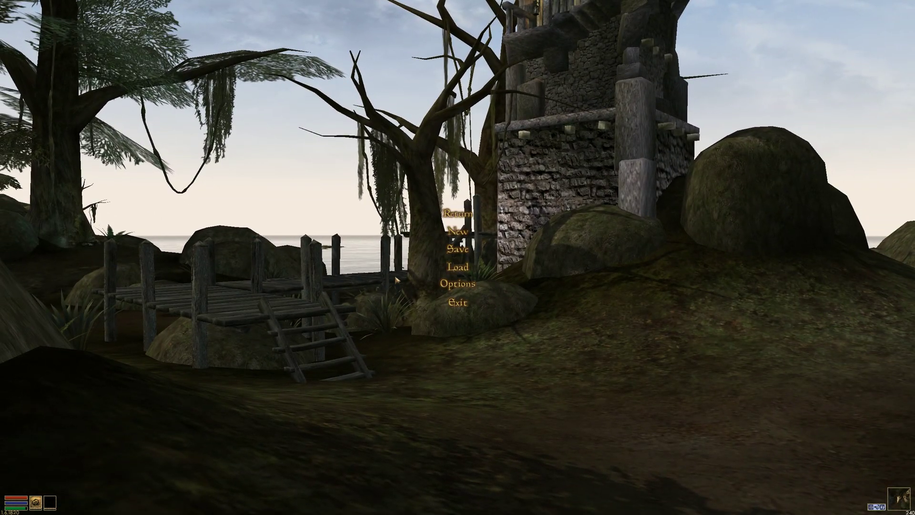
pyautogui.click(455, 269)
pyautogui.click(418, 209)
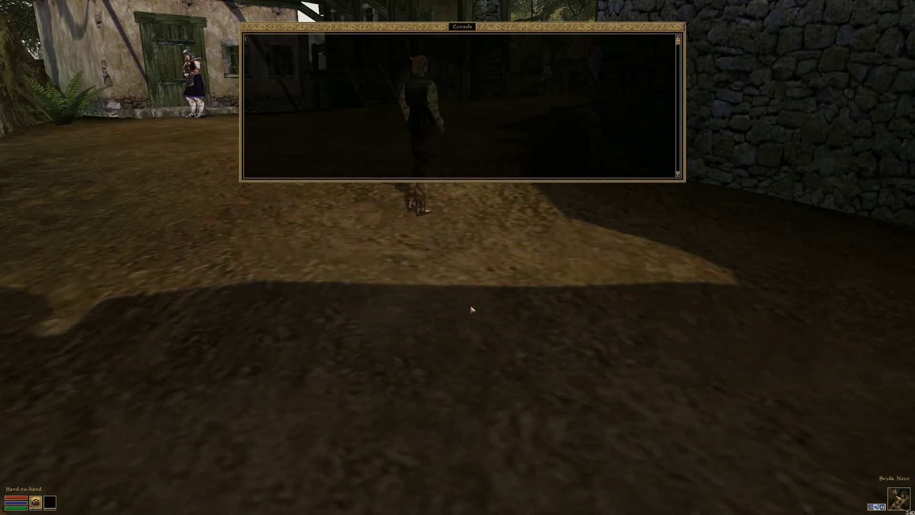
pyautogui.press('`')
pyautogui.press('Escape')
pyautogui.click(456, 263)
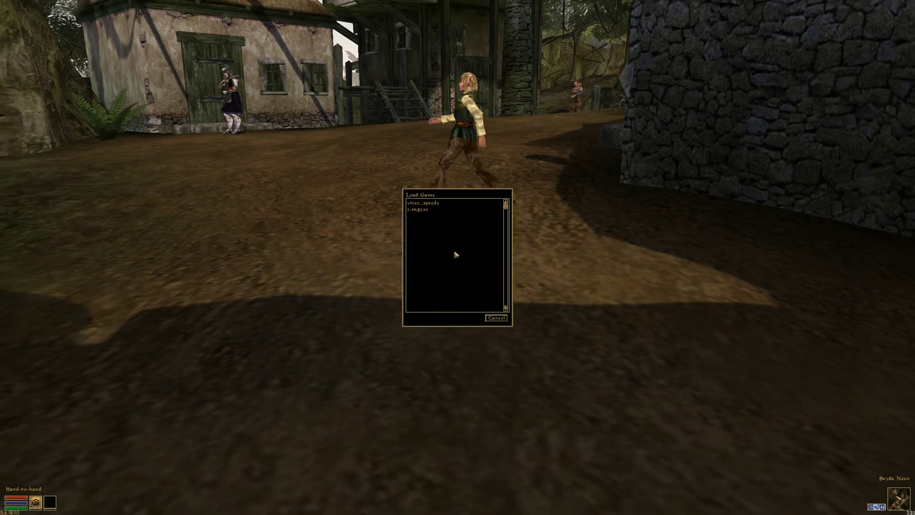
pyautogui.click(431, 204)
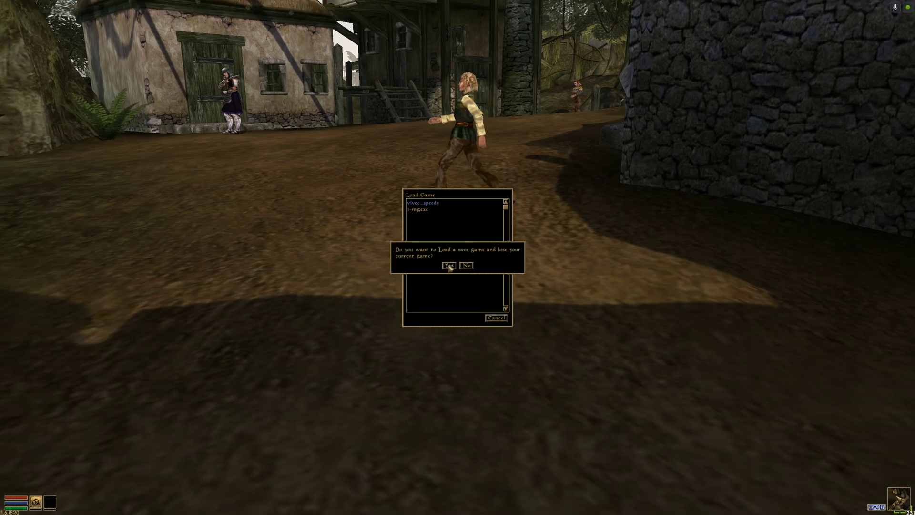
pyautogui.click(448, 266)
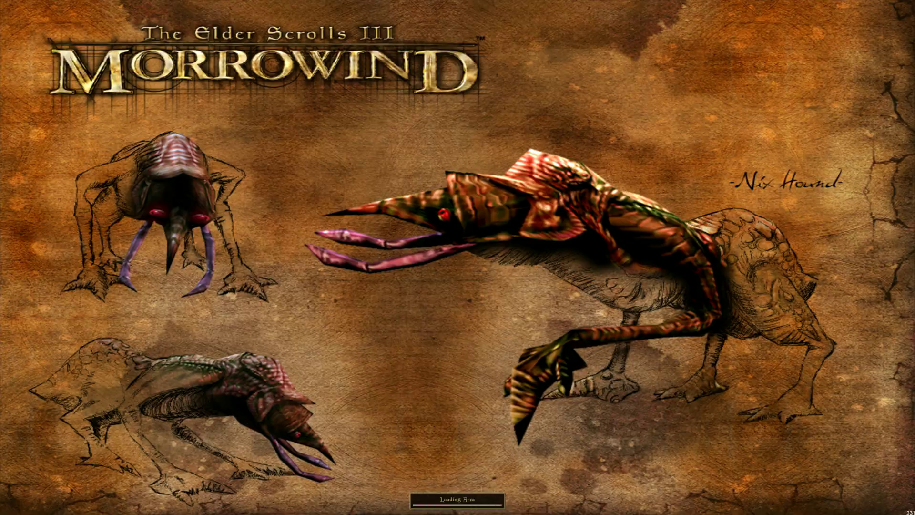
# - Run a console command in the Vivec save and view the distant landscape over the Ascadian Isles
pyautogui.press('`')
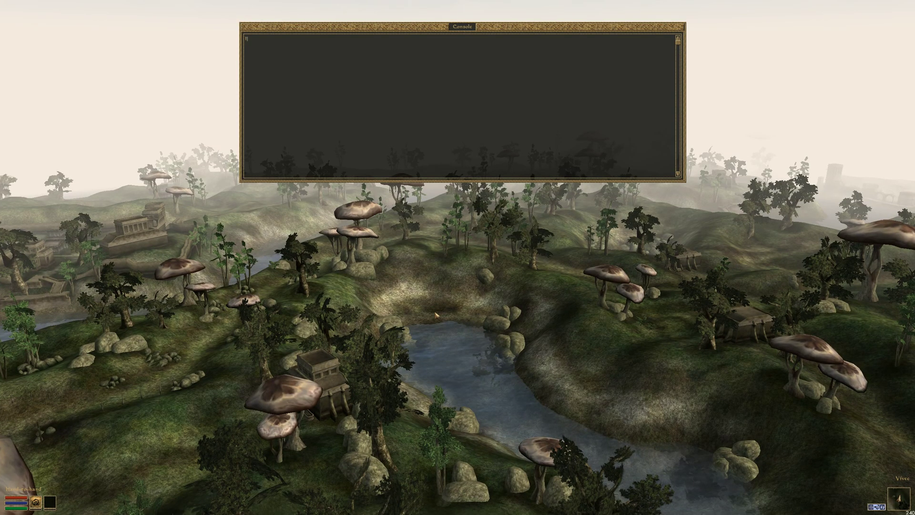
pyautogui.press('Return')
pyautogui.press('`')
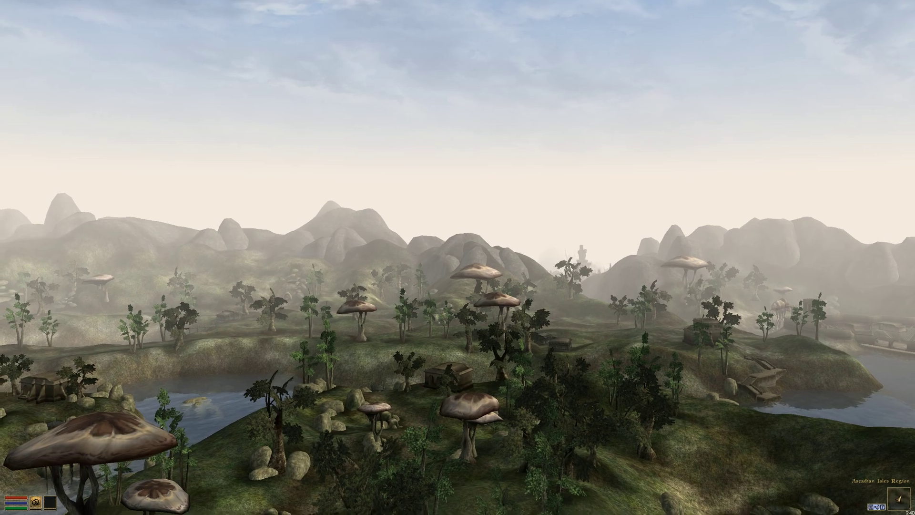
# - Reassign the key for moving right in the game's control options and return to the game
pyautogui.press('Escape')
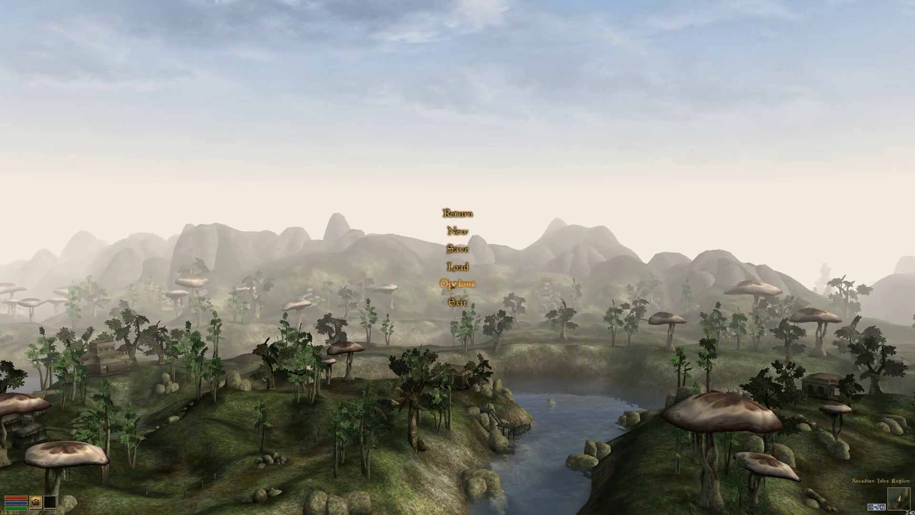
pyautogui.click(454, 285)
pyautogui.click(468, 195)
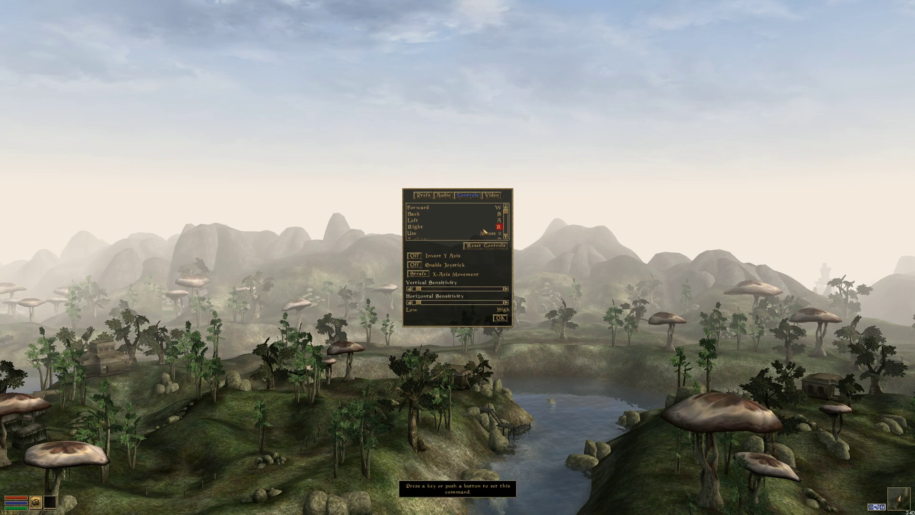
pyautogui.click(500, 317)
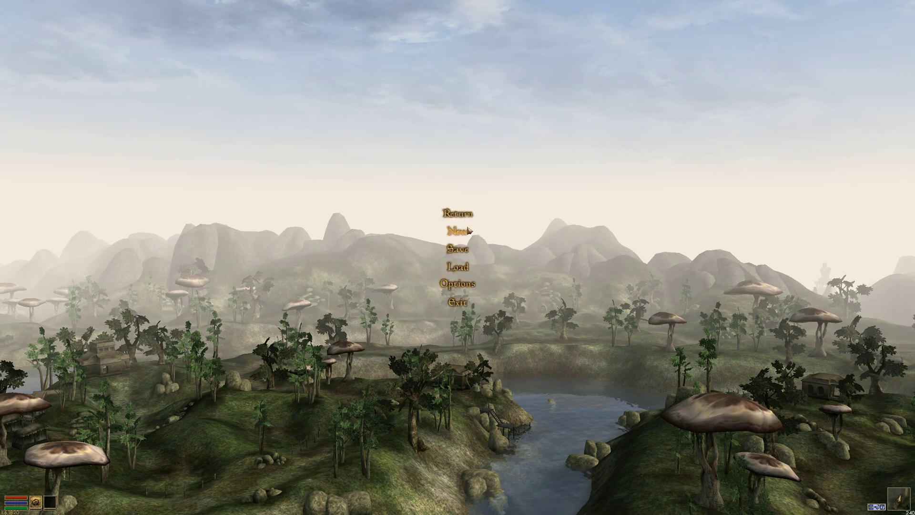
pyautogui.press('Escape')
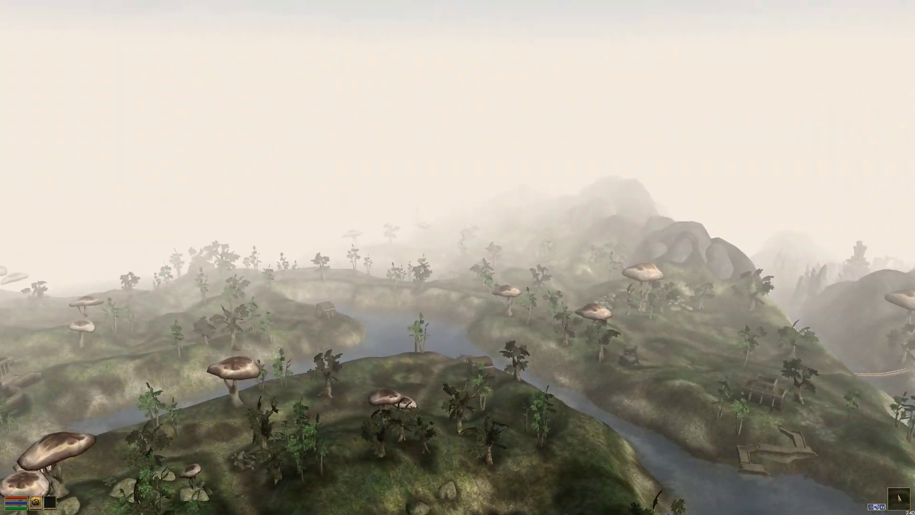
# - Quicksave the game and exit Morrowind to the desktop, confirming the exit
pyautogui.press('F5')
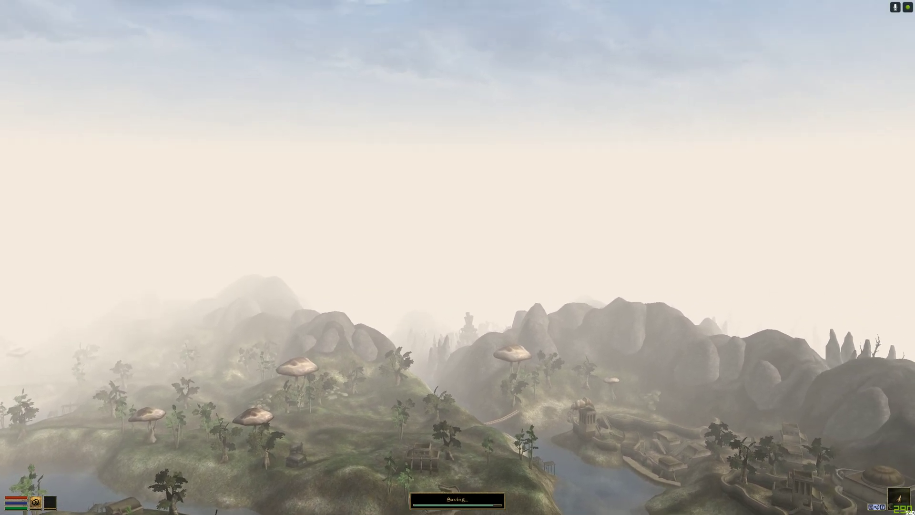
pyautogui.press('Escape')
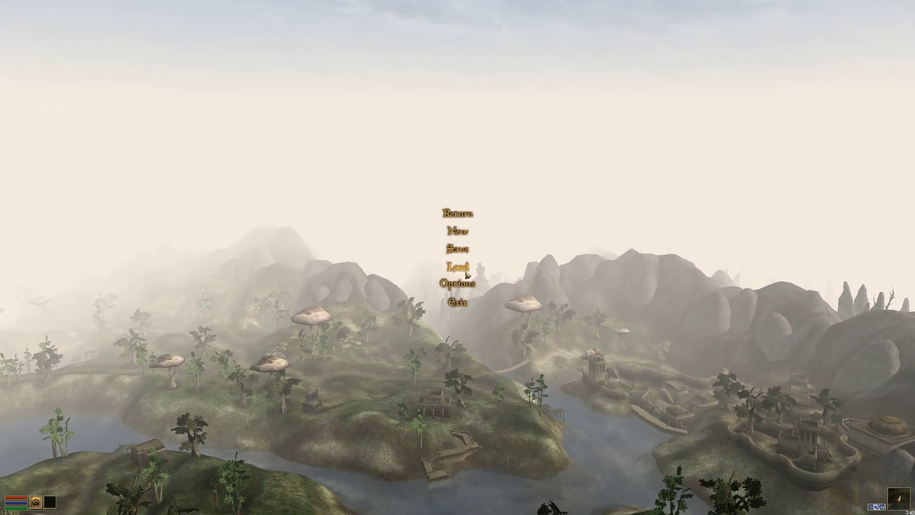
pyautogui.click(456, 303)
pyautogui.click(449, 264)
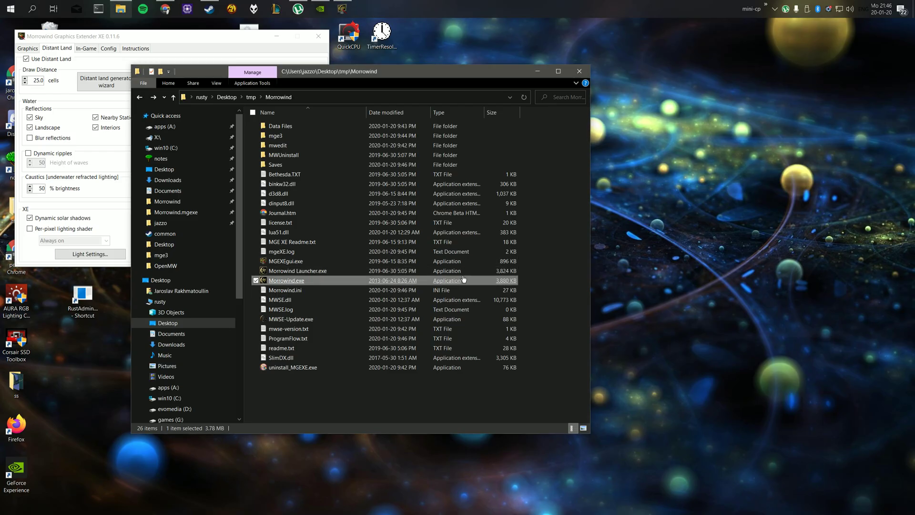
# - Regenerate the distant land with the wizard's Automatic setup everything option, keeping the four selected plugins, and finish the wizard
pyautogui.click(61, 94)
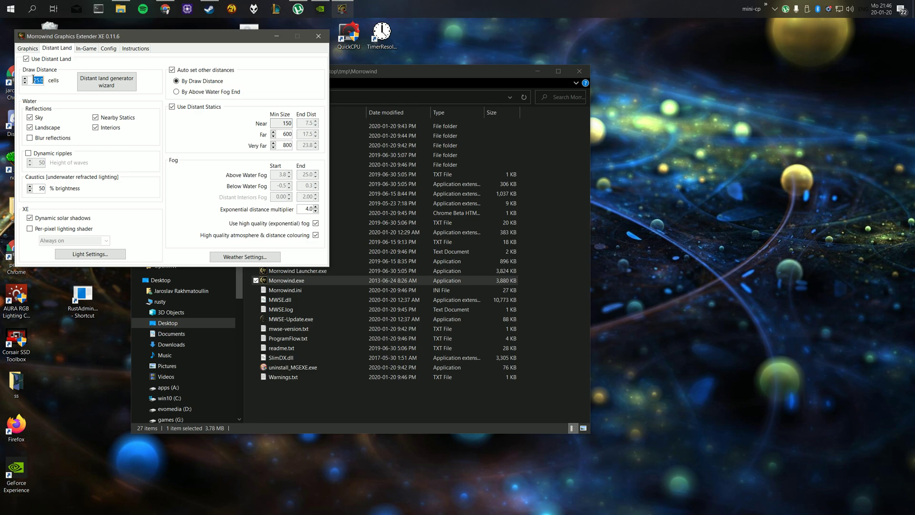
pyautogui.click(101, 84)
pyautogui.click(260, 218)
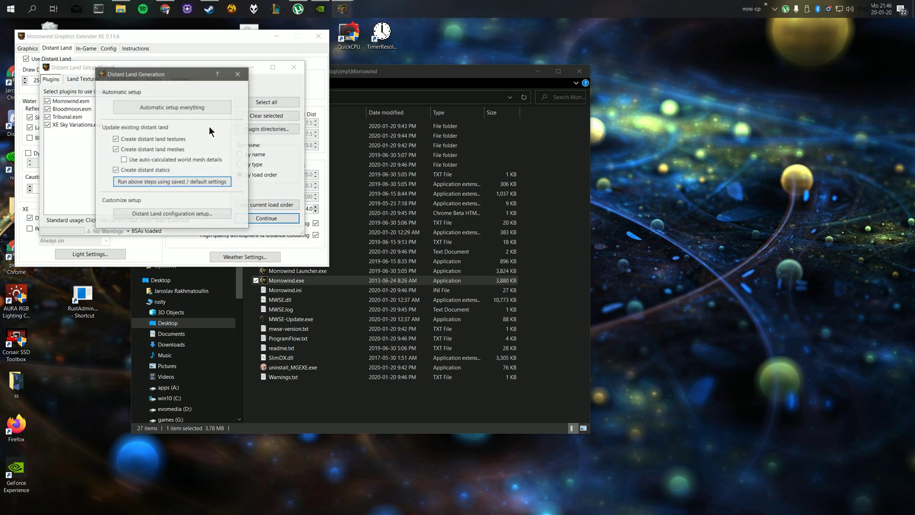
pyautogui.click(169, 108)
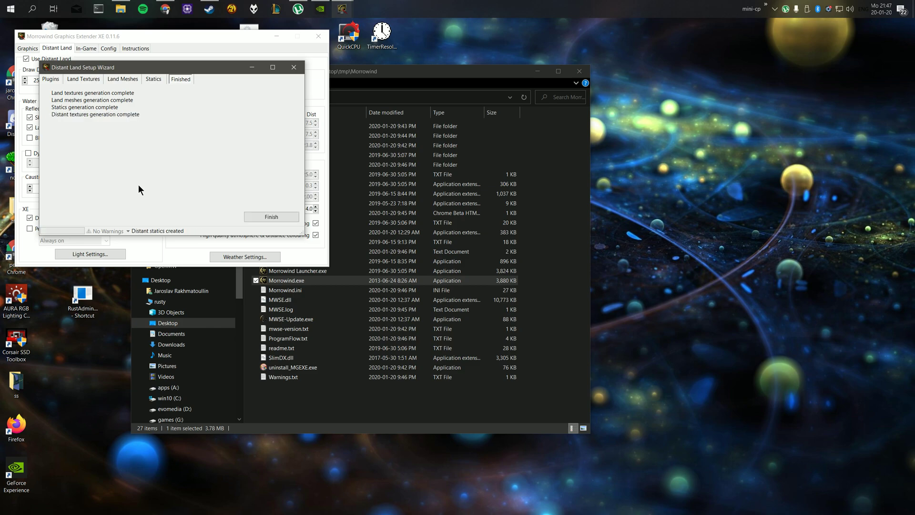
pyautogui.click(275, 216)
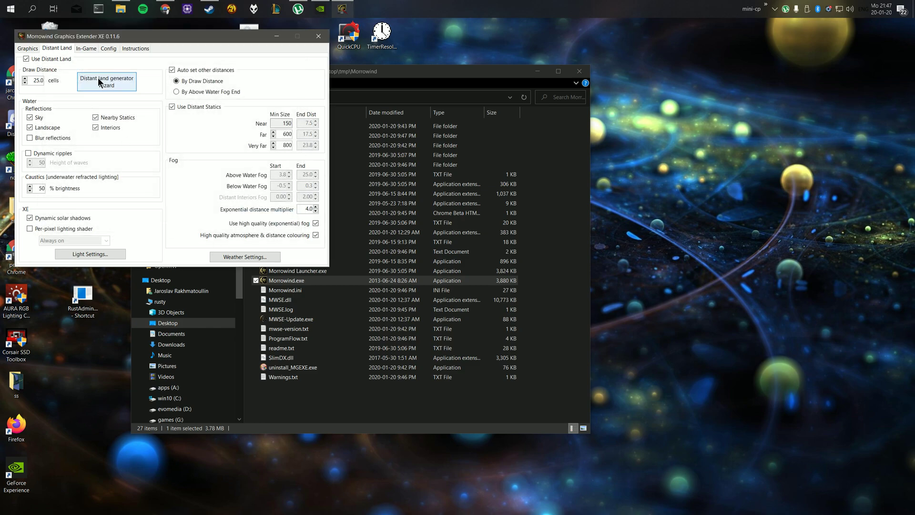
# - Close MGE XE, restart Morrowind and load the Vivec save to check the regenerated distant land
pyautogui.click(319, 36)
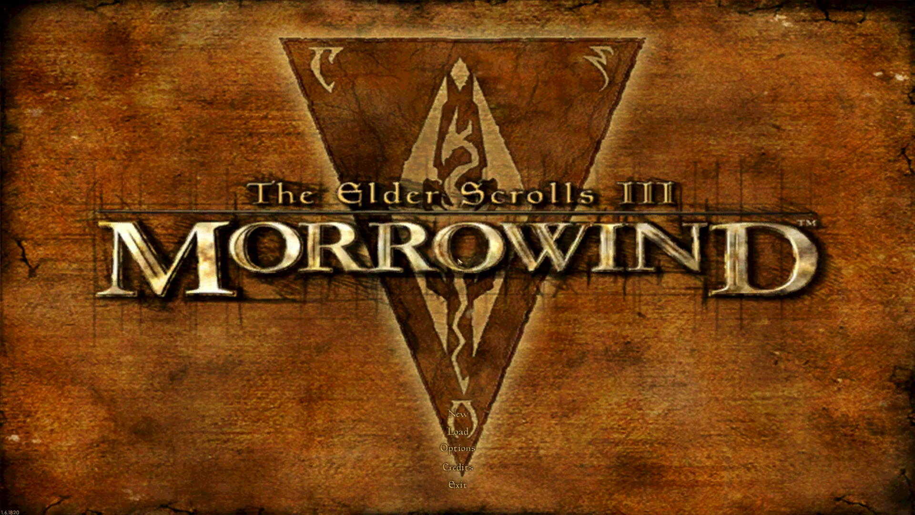
pyautogui.click(458, 431)
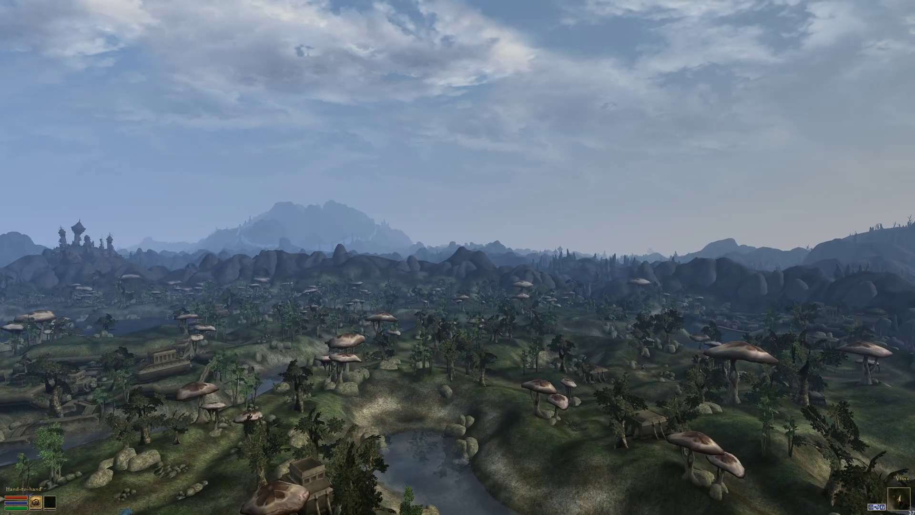
# - Toggle player collision with the console command tcl and return to the game
pyautogui.press('`')
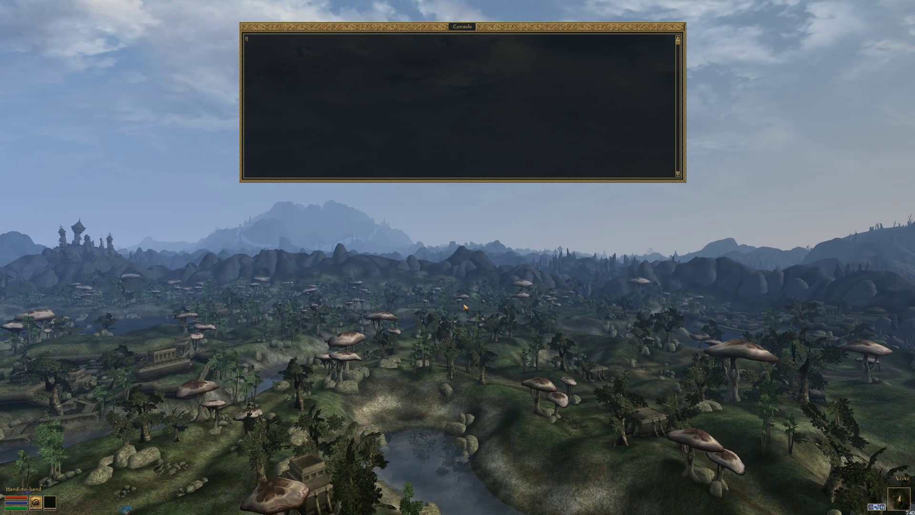
pyautogui.write('tcl')
pyautogui.press('Return')
pyautogui.press('`')
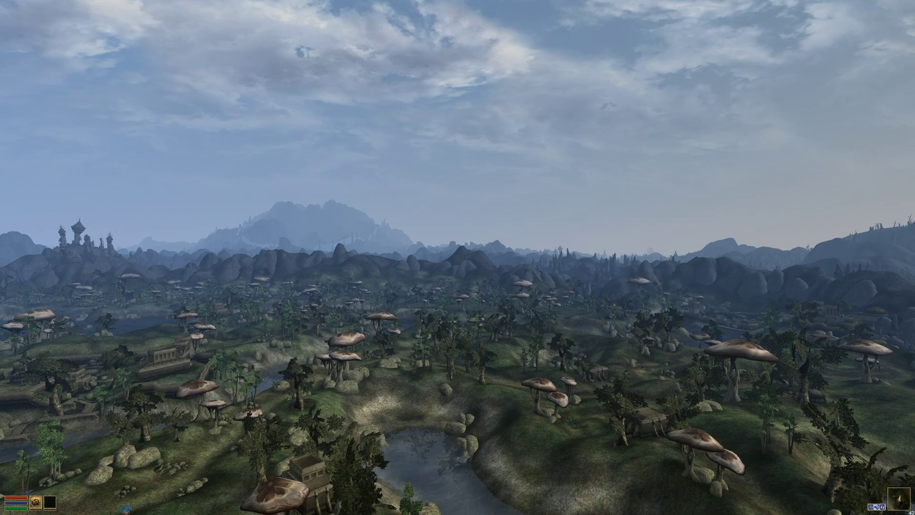
# - Travel over the landscape around Vivec and along the ground paths to examine the distant land, water reflections and shadows
pyautogui.press('w')
pyautogui.press('w')
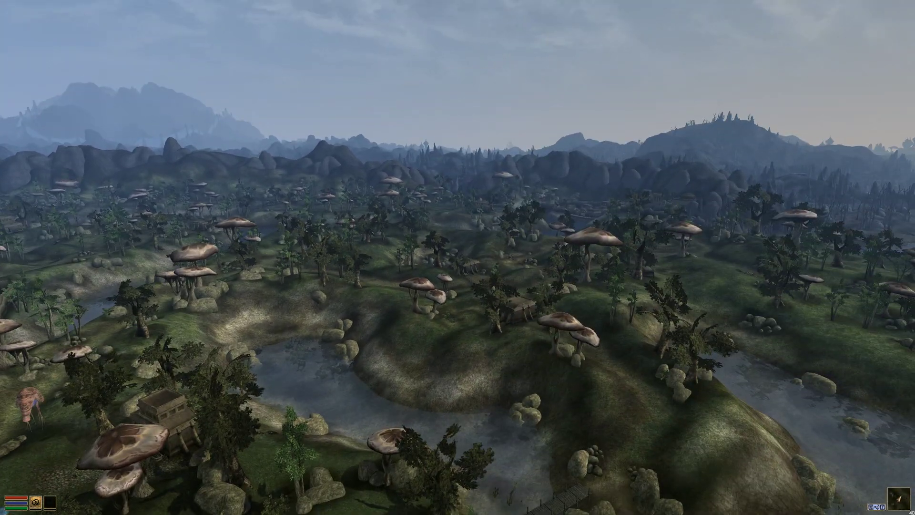
pyautogui.press('w')
pyautogui.press('w')
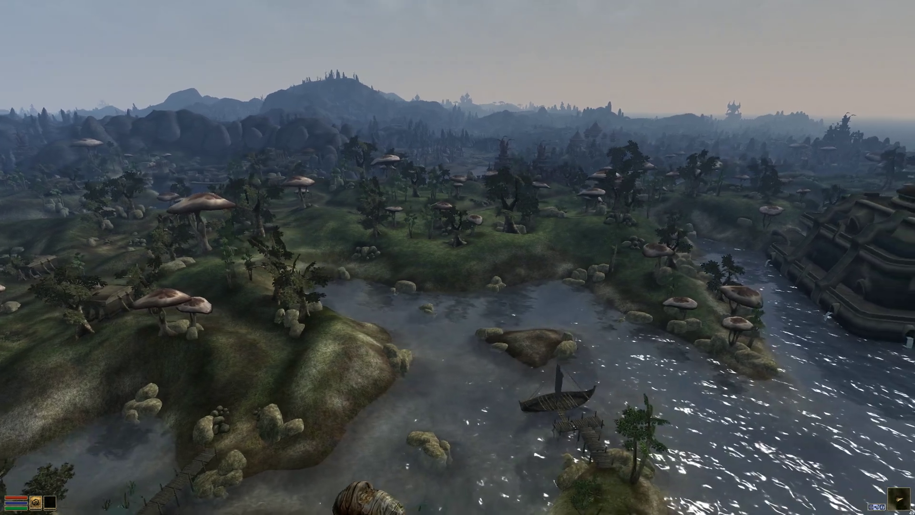
pyautogui.press('w')
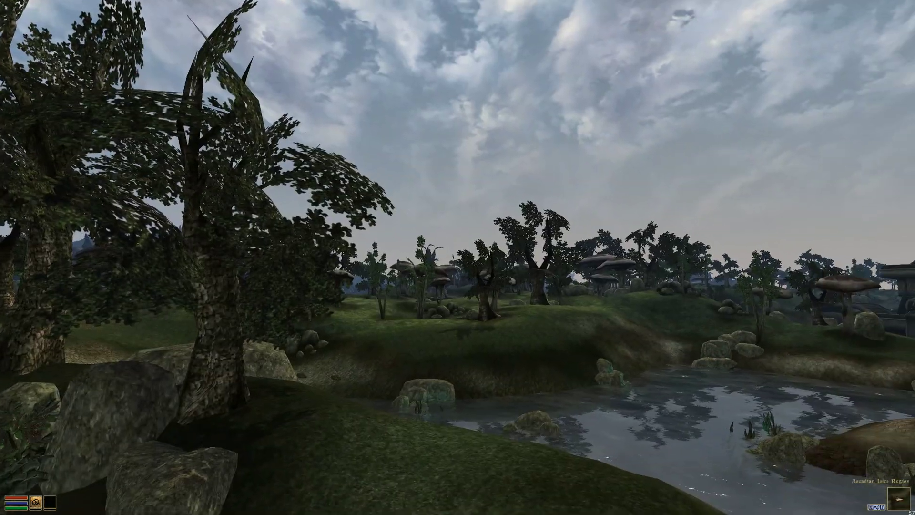
pyautogui.press('w')
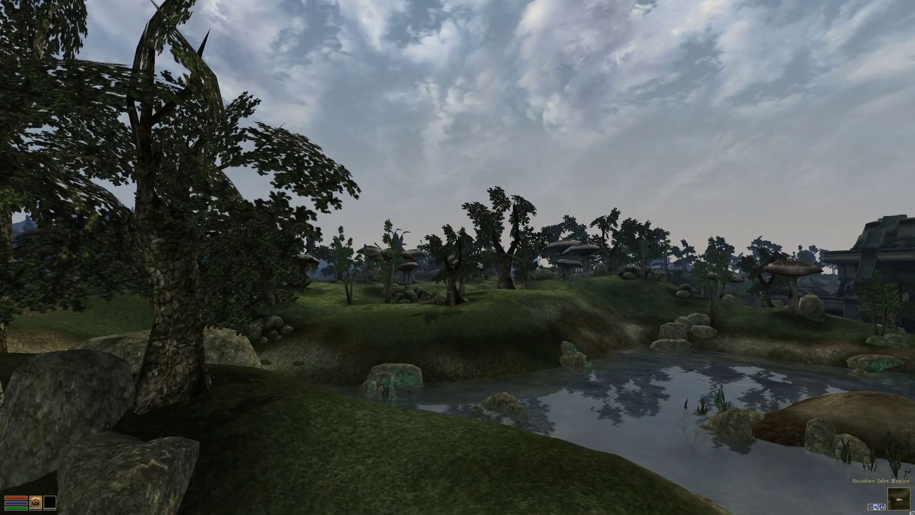
pyautogui.press('w')
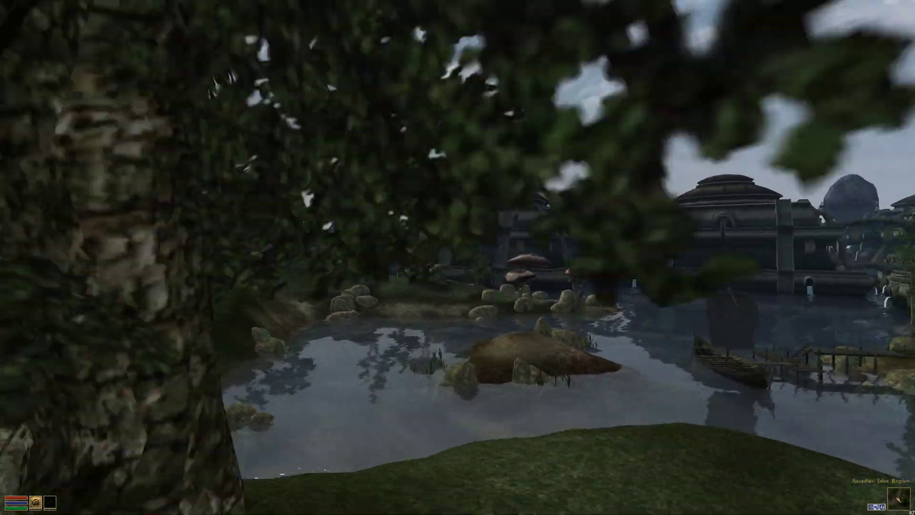
pyautogui.press('w')
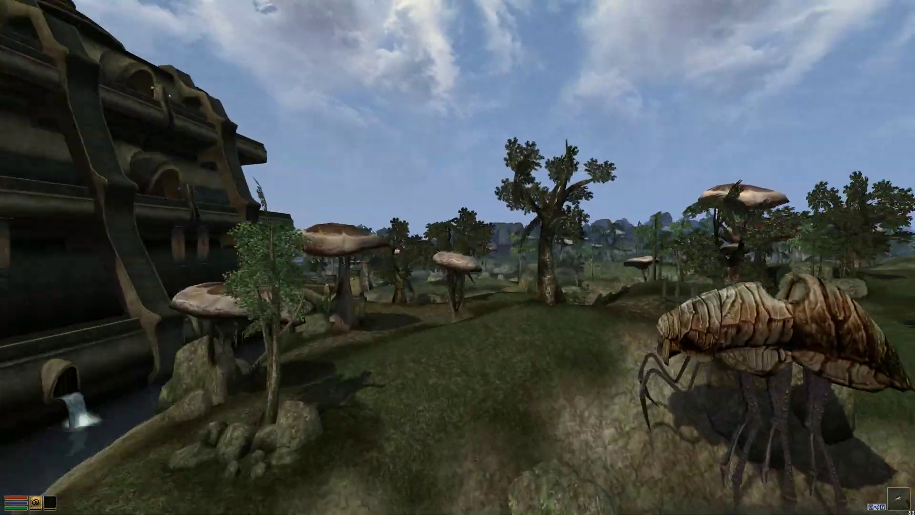
pyautogui.press('w')
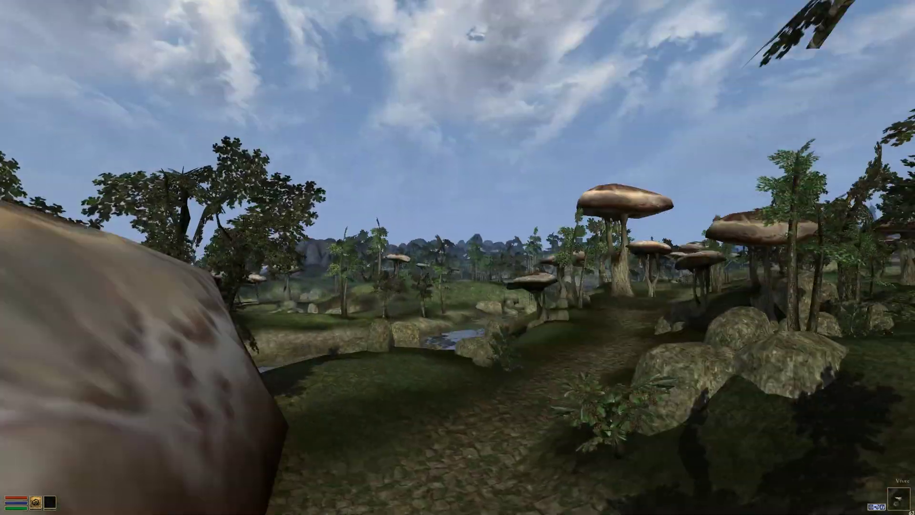
pyautogui.press('w')
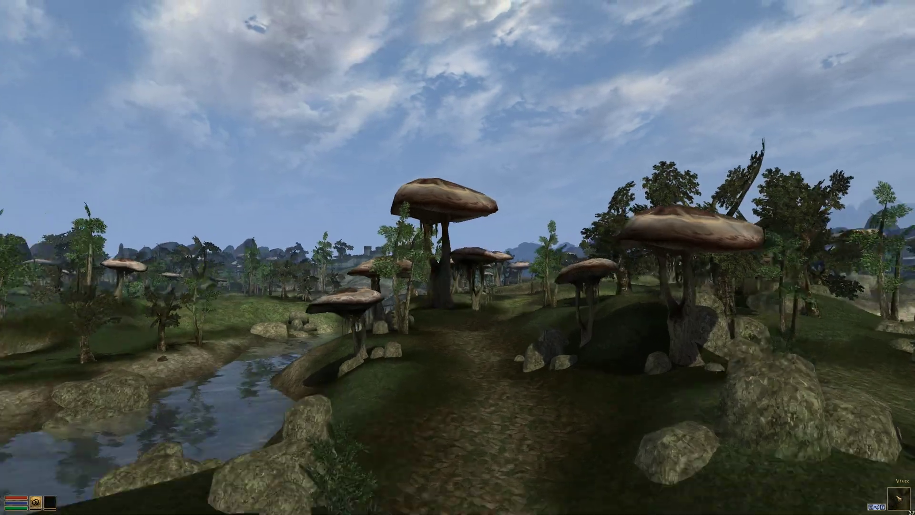
pyautogui.press('w')
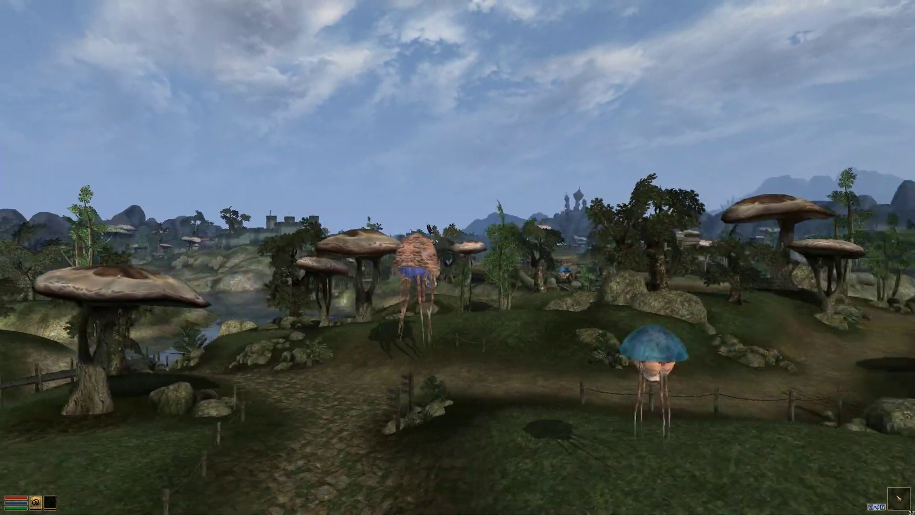